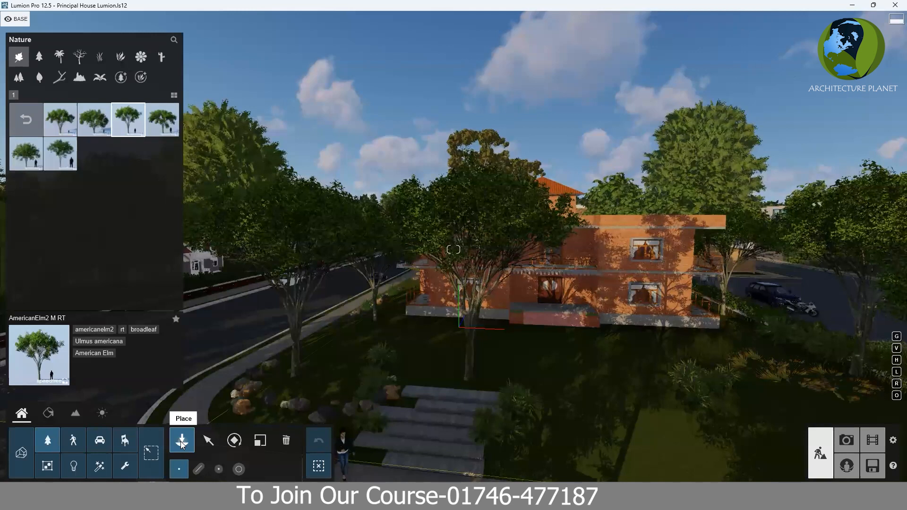
Browse the tree collections of the Nature library and compare placing mode with selecting mode
left_click(26, 119)
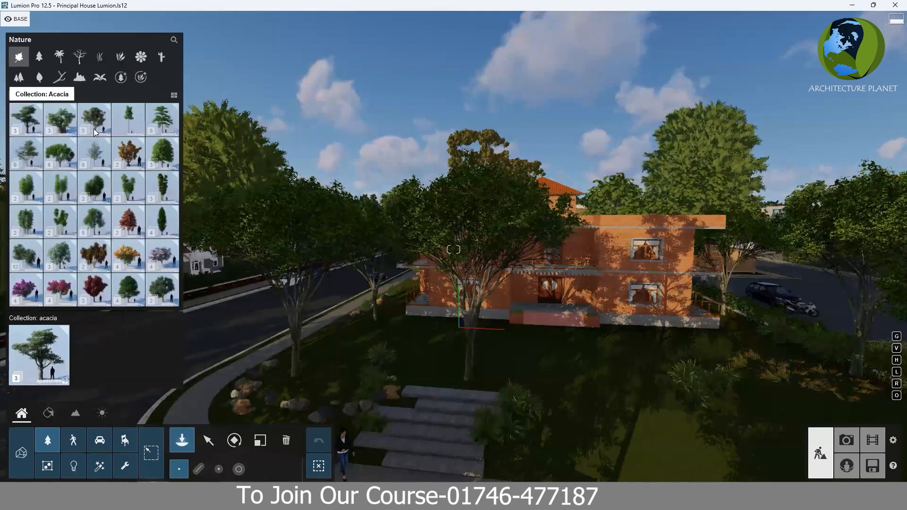
left_click(208, 441)
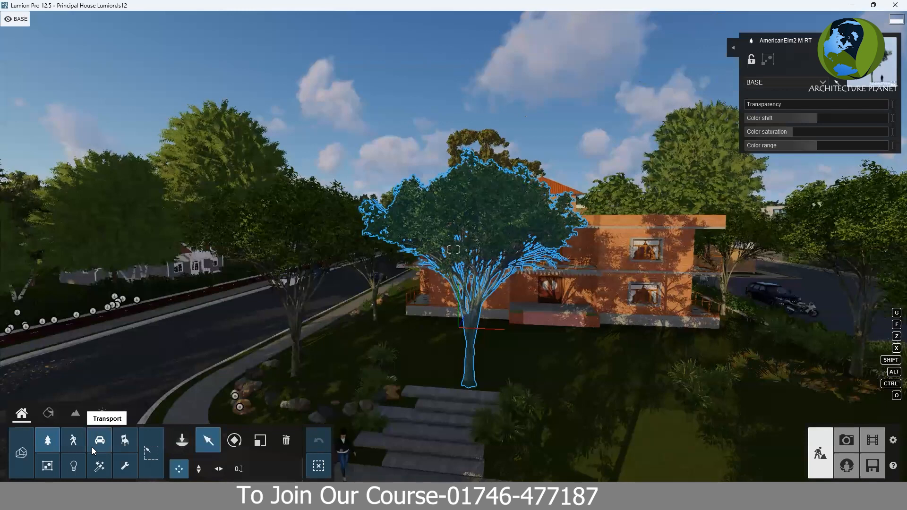
left_click(186, 439)
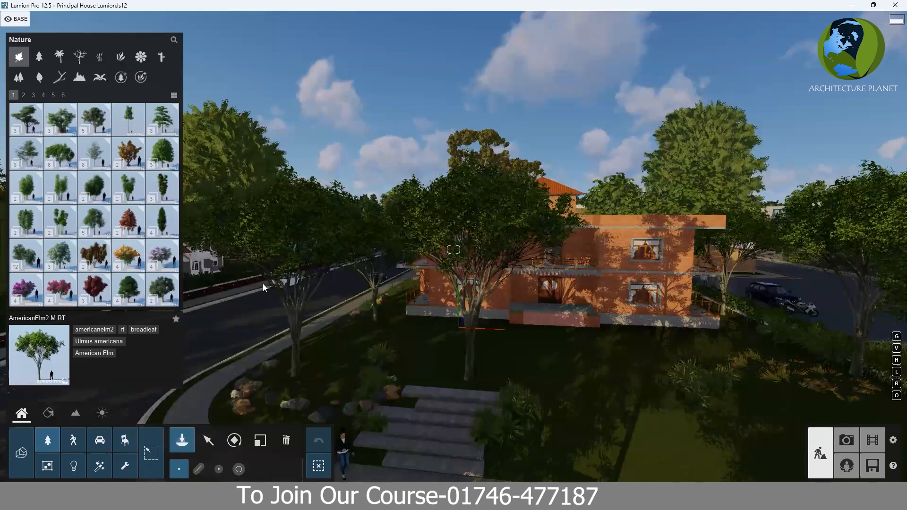
Pick out the garden's American elms in selecting mode and select the smaller one beside the sidewalk
left_click(211, 440)
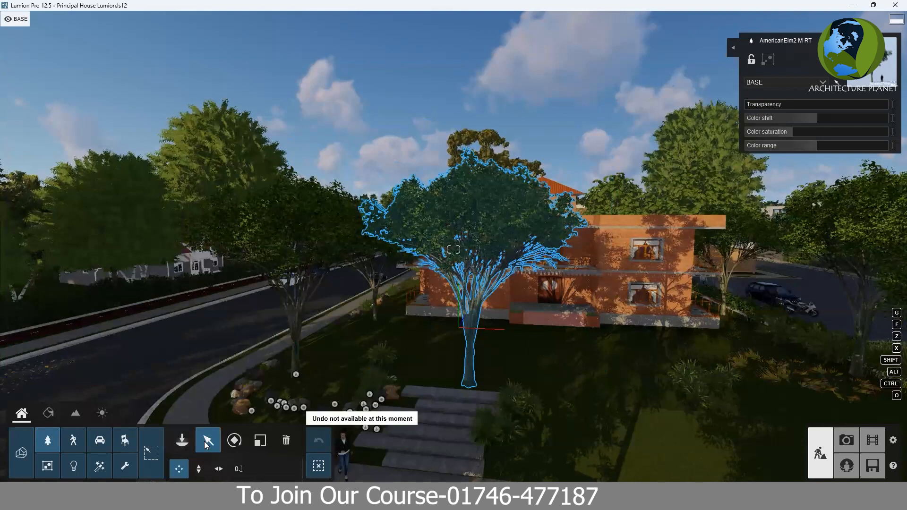
left_click_drag(476, 321, 296, 319, "alt")
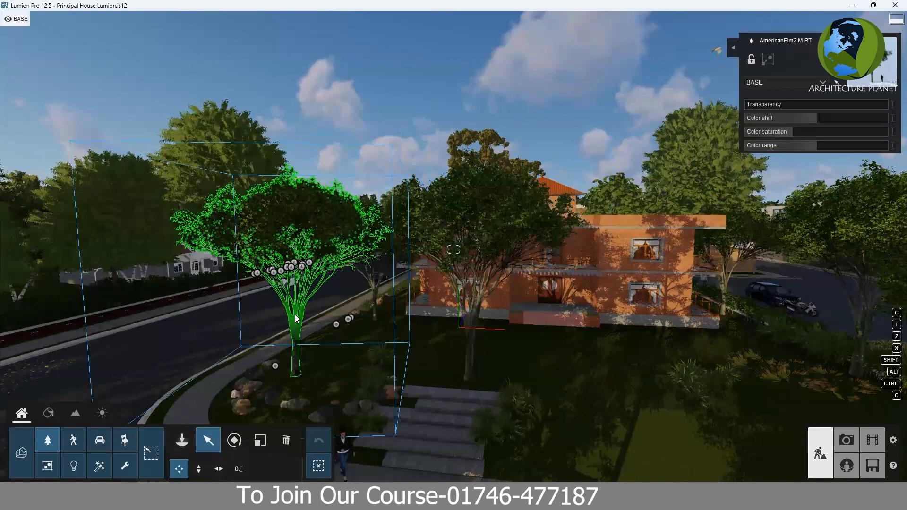
left_click(373, 284)
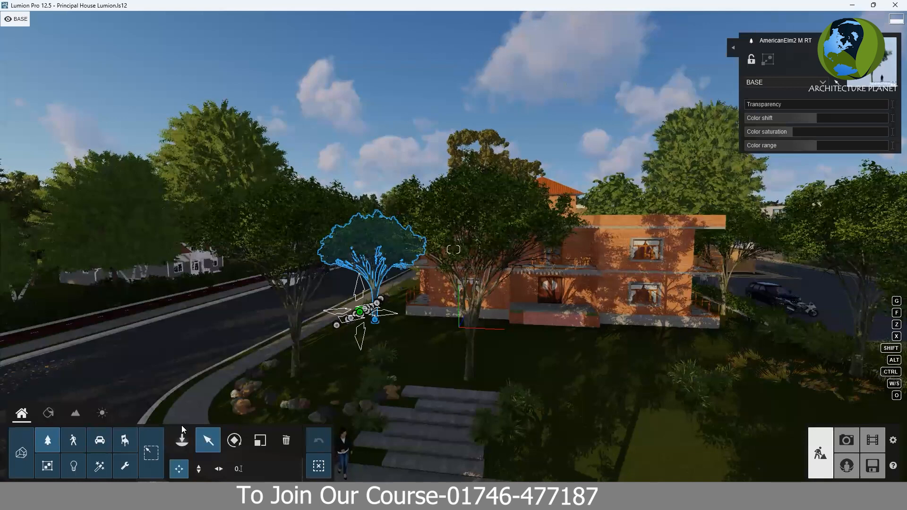
View the selectable people and transport objects, return to nature objects and select the large elm in front of the house
left_click(79, 444)
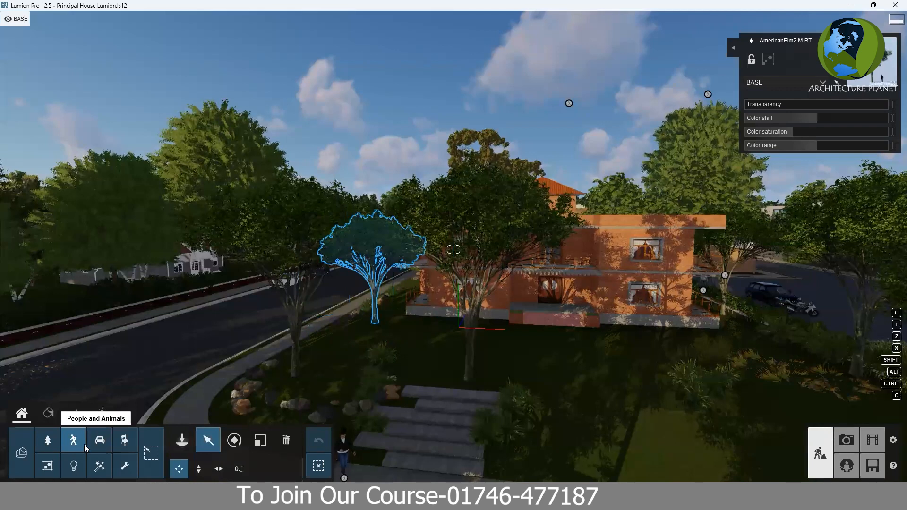
left_click(104, 444)
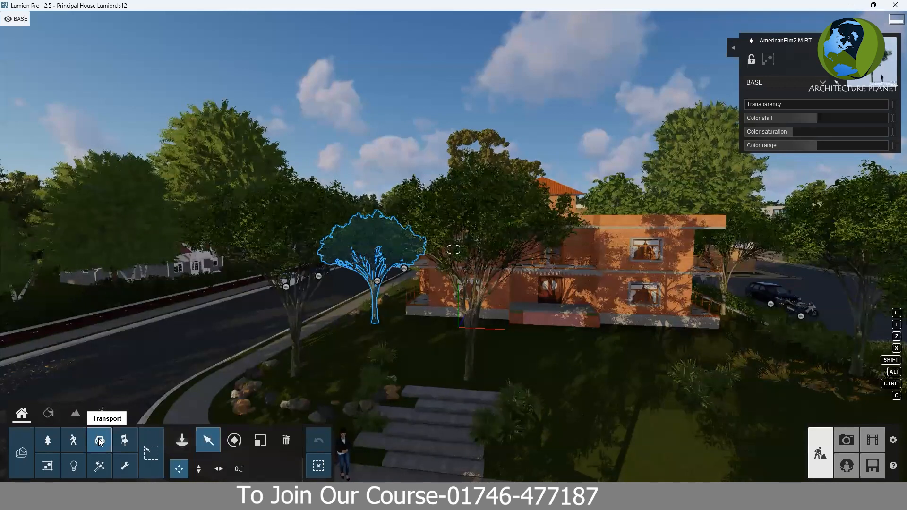
left_click(49, 441)
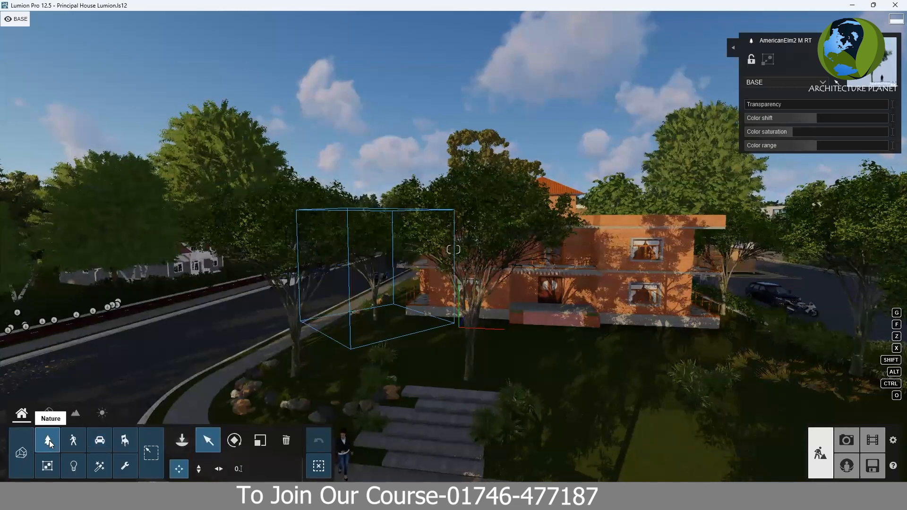
left_click(468, 339)
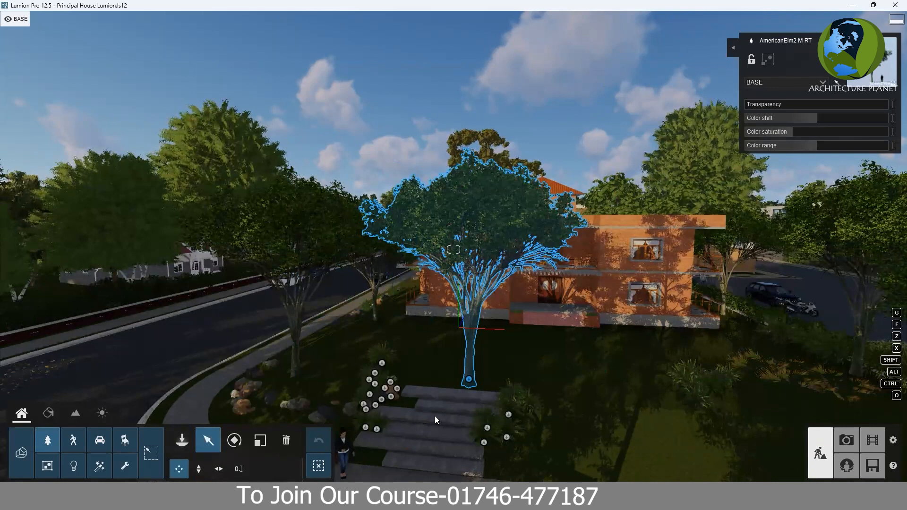
left_click(472, 330)
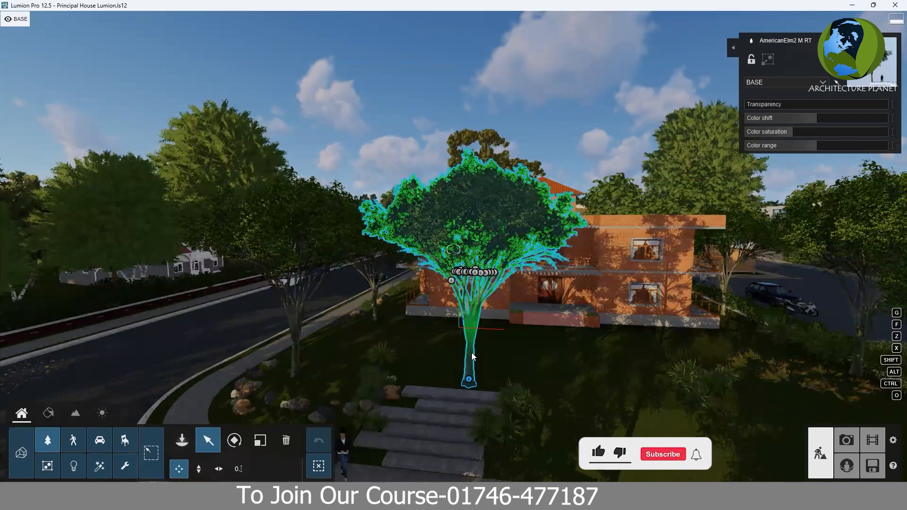
left_click(208, 441)
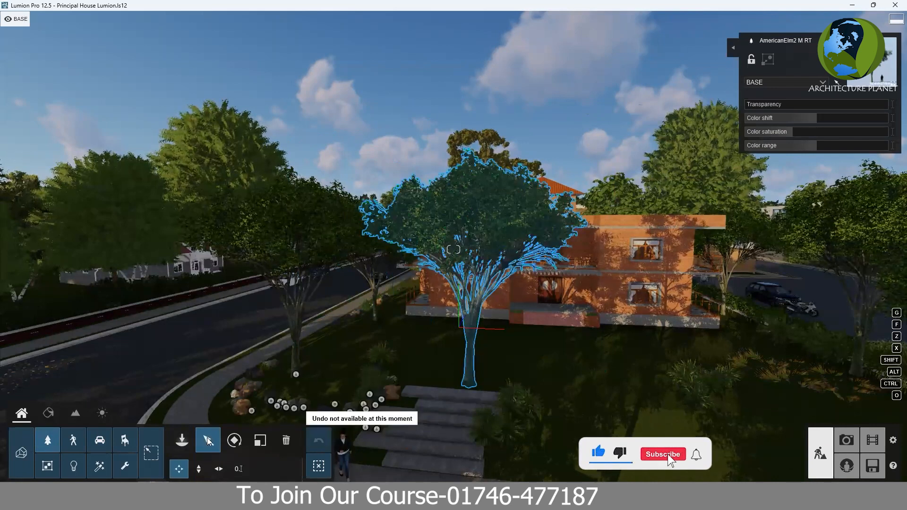
Rotate the large elm in front of the house around its trunk
left_click(235, 441)
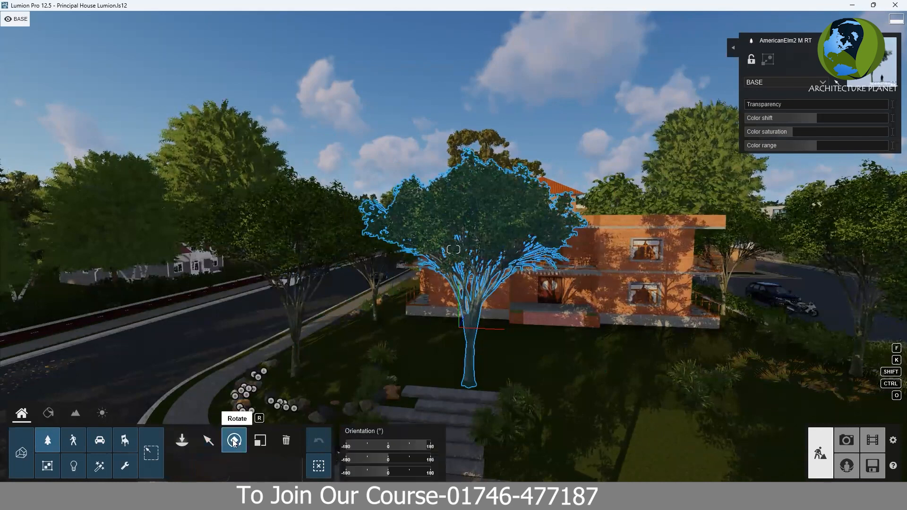
left_click(464, 380)
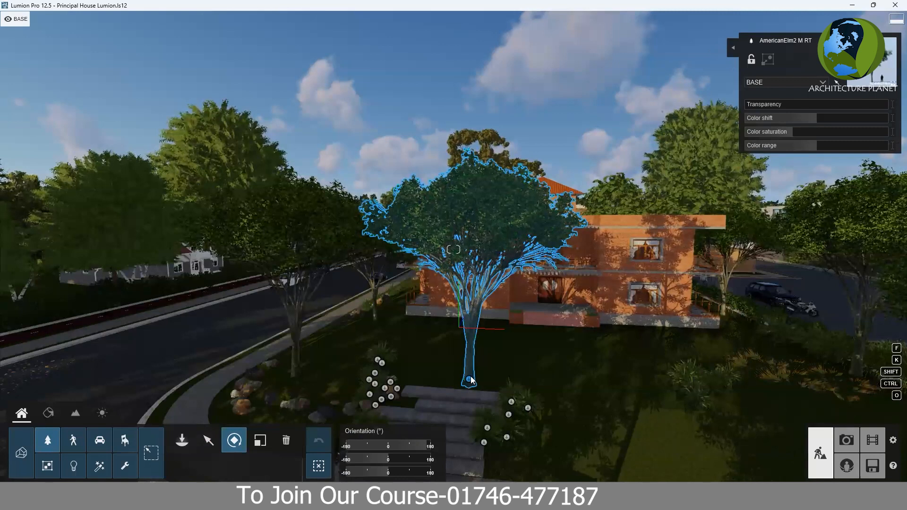
left_click_drag(470, 380, 470, 381)
left_click_drag(508, 388, 459, 417)
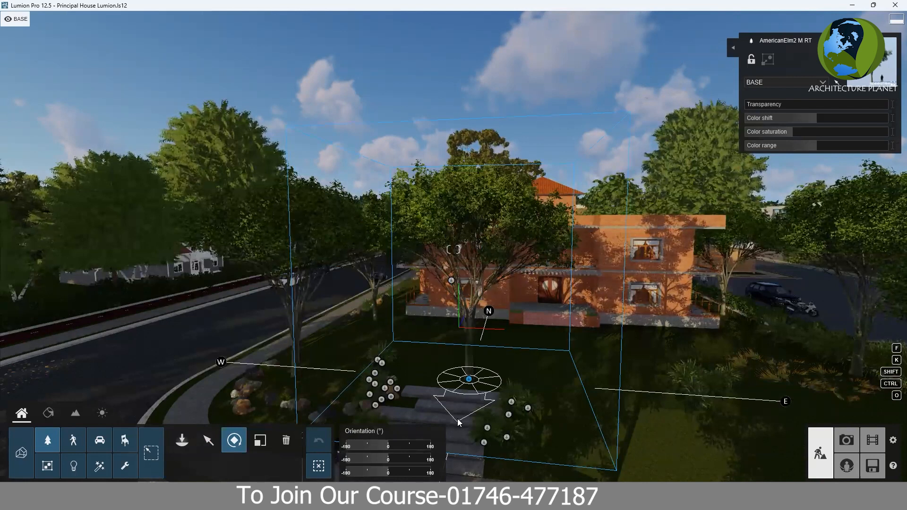
left_click_drag(458, 422, 425, 370)
mouse_move(490, 348)
left_mouse_down()
mouse_move(464, 404)
mouse_move(471, 341)
mouse_move(484, 349)
left_mouse_up()
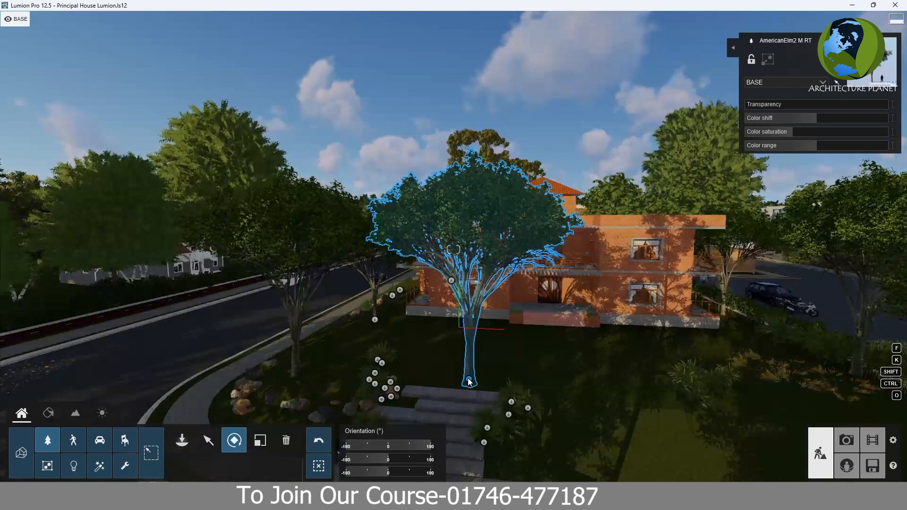
Scale the large elm in front of the house down, enlarge it far above the roof, and reduce it to about house height
left_click(260, 440)
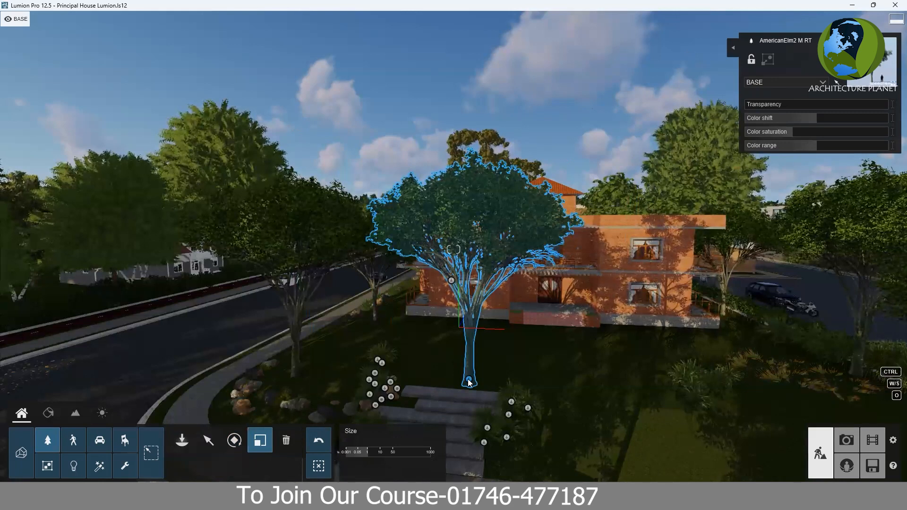
left_click_drag(468, 380, 465, 399)
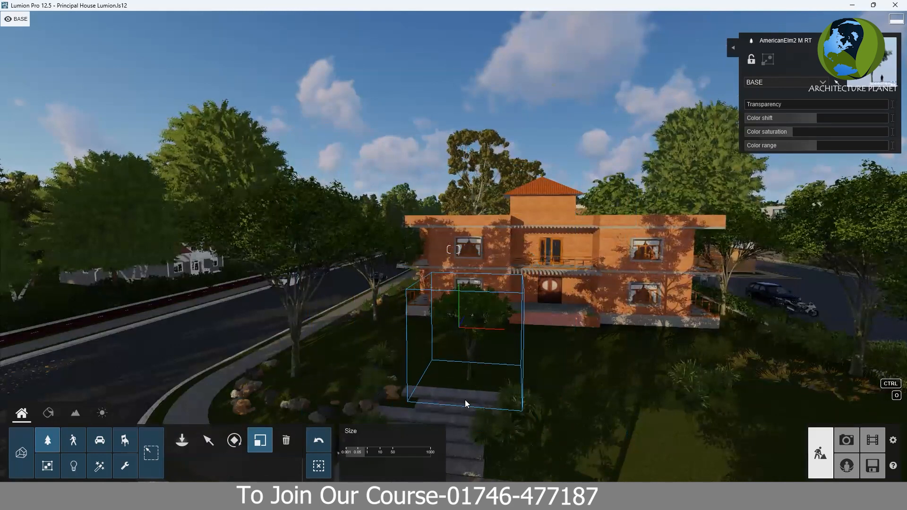
left_click_drag(466, 393, 494, 161)
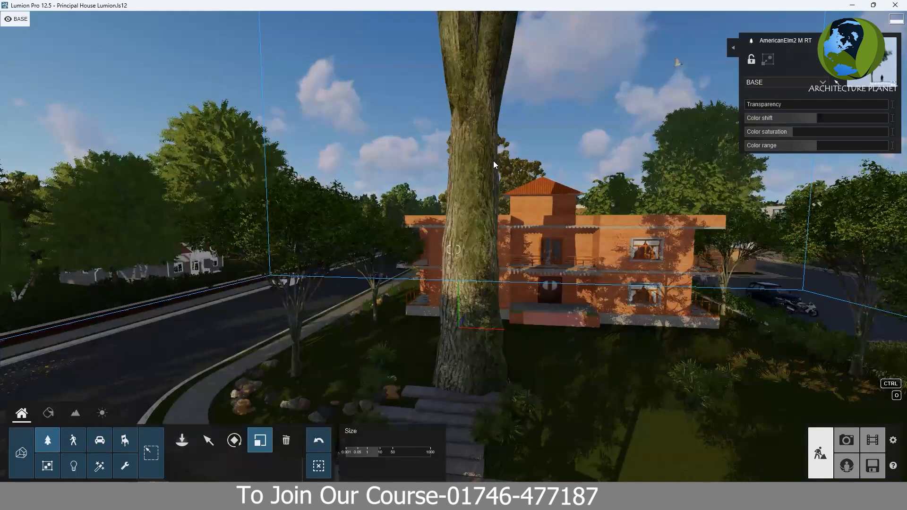
left_click_drag(501, 130, 501, 128)
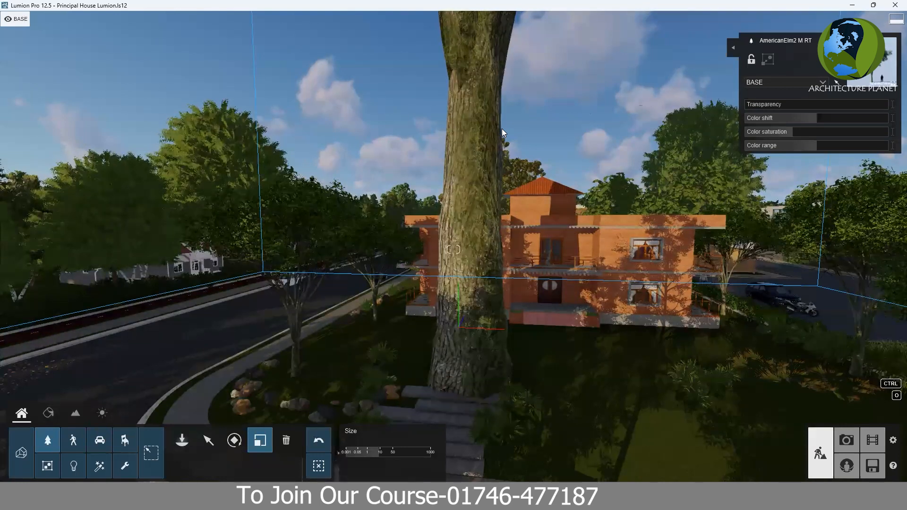
left_click_drag(478, 306, 477, 414)
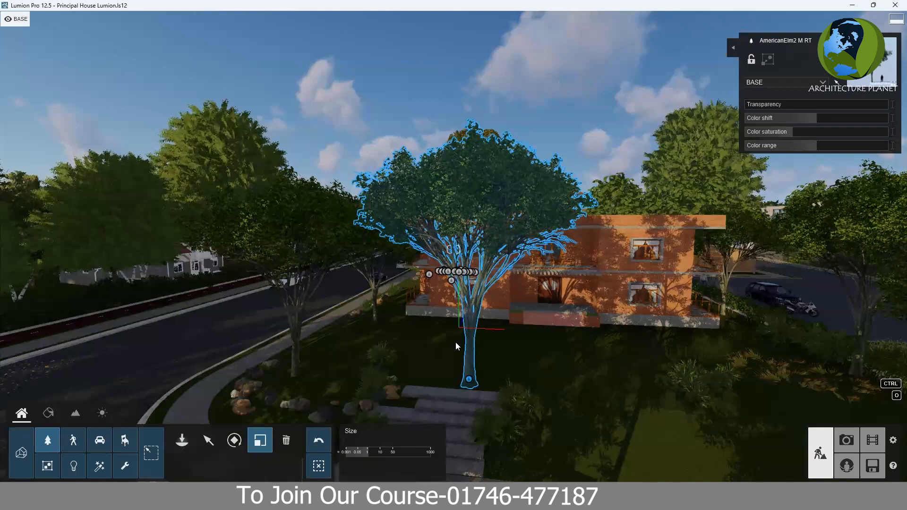
Delete the large elm standing in front of the house
left_click(286, 443)
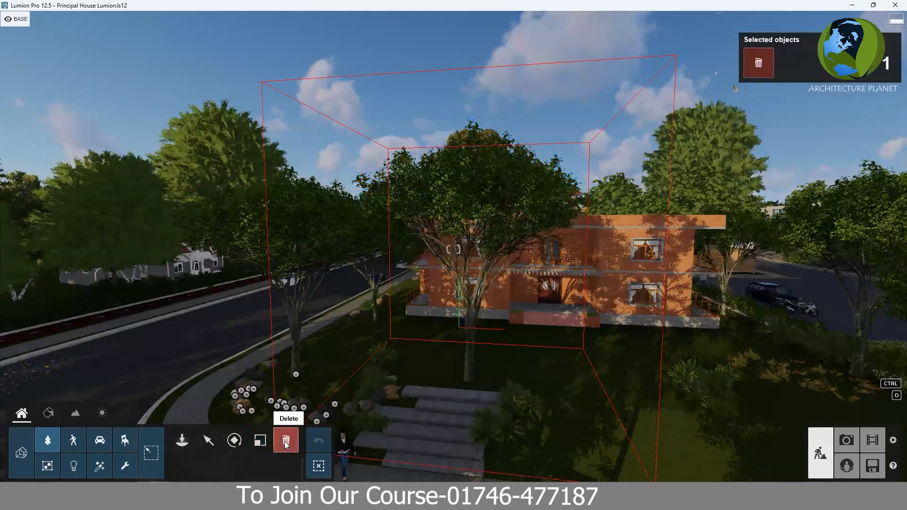
left_click(469, 359)
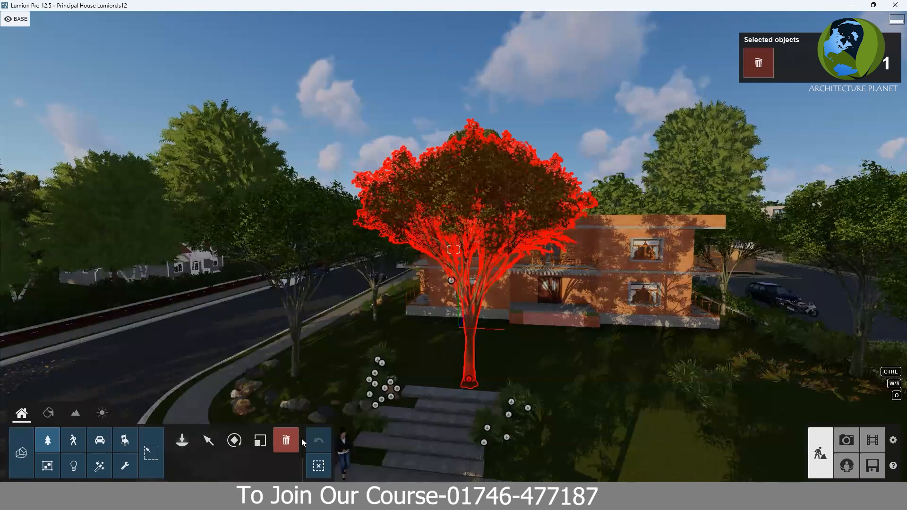
left_click(469, 379)
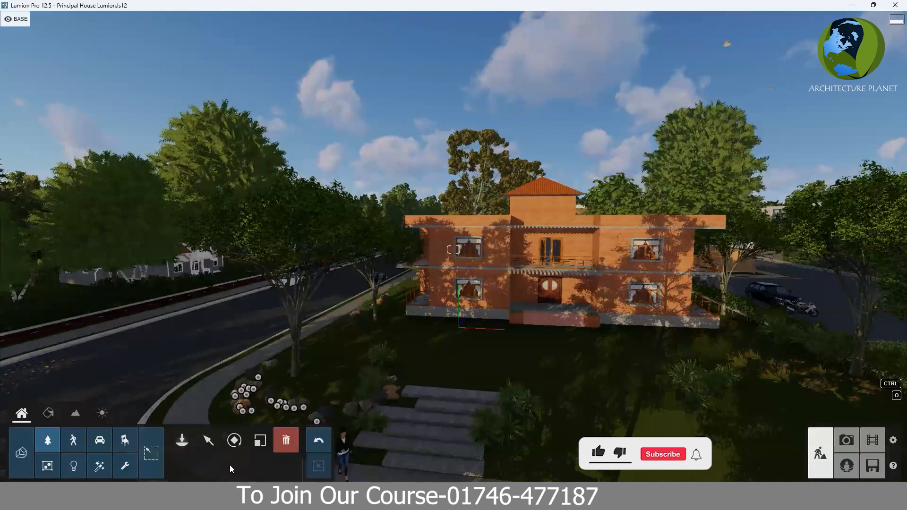
Select the American elm beside the rocks near the sidewalk
left_click(208, 441)
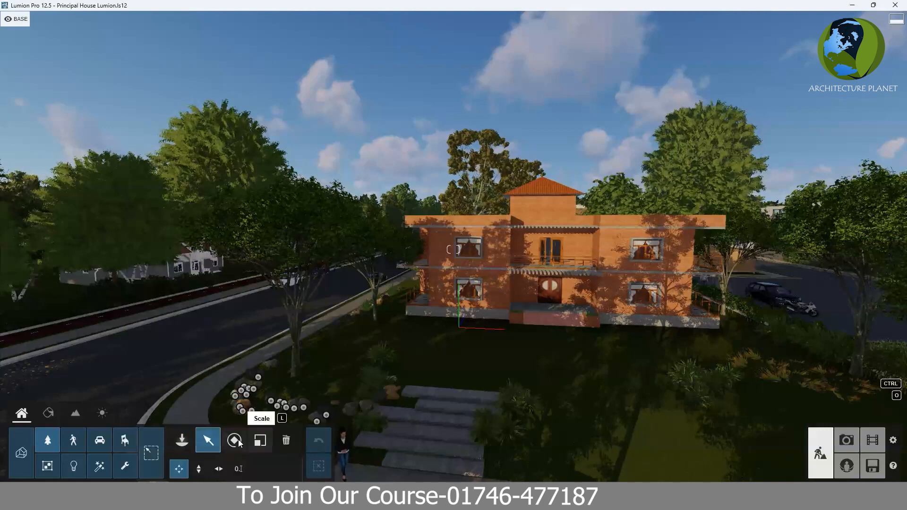
left_click(291, 441)
left_click(213, 442)
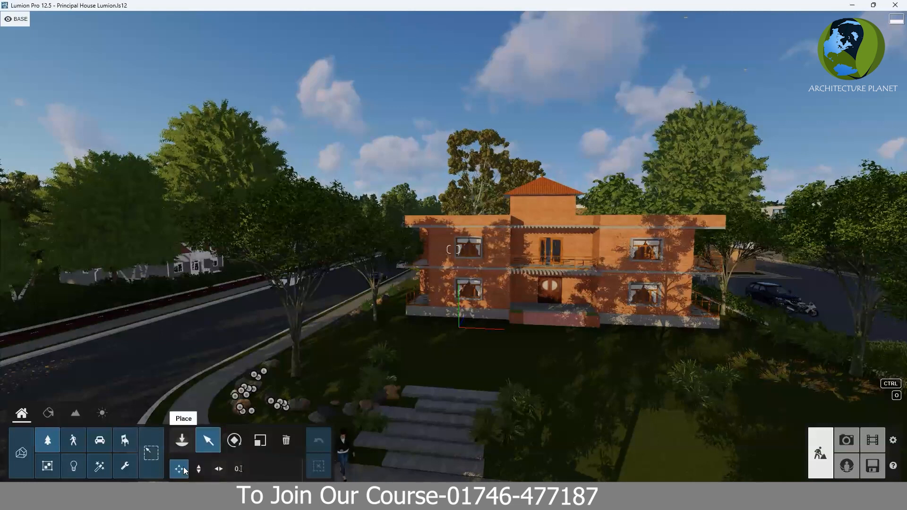
left_click(298, 366)
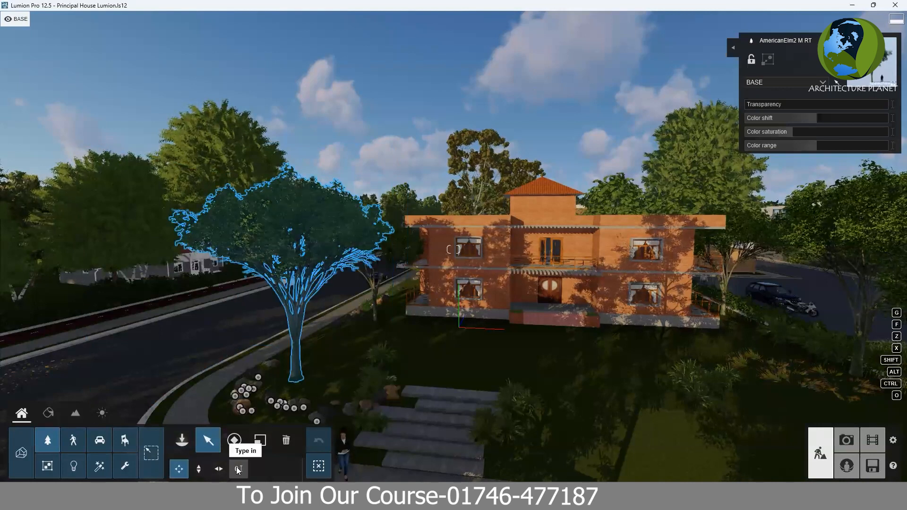
left_click(232, 442)
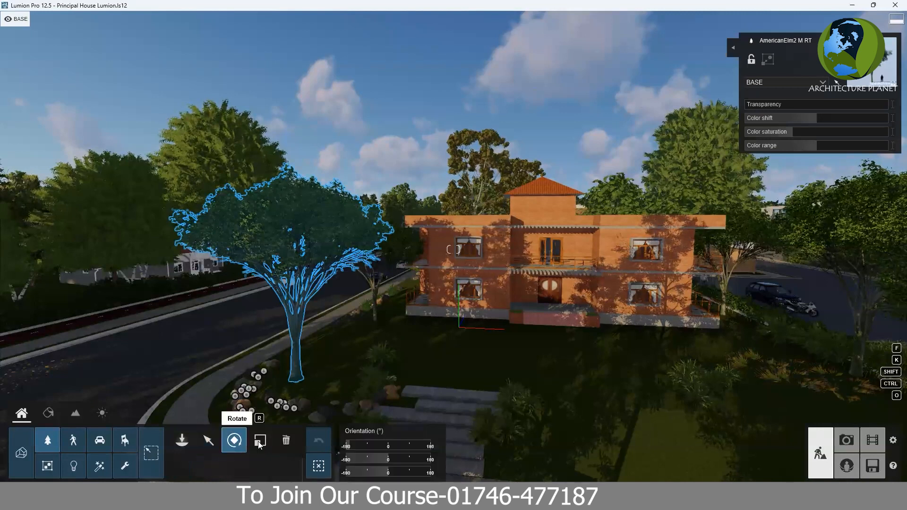
left_click(260, 440)
left_click(279, 442)
left_click(182, 441)
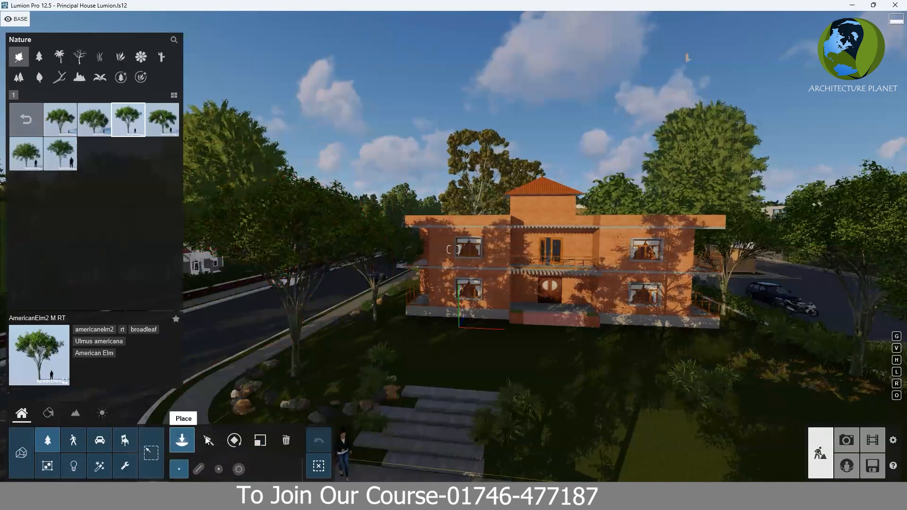
Move the American elm freely across the street and onto the house roof, and return it beside the rocks near the sidewalk
left_click(208, 441)
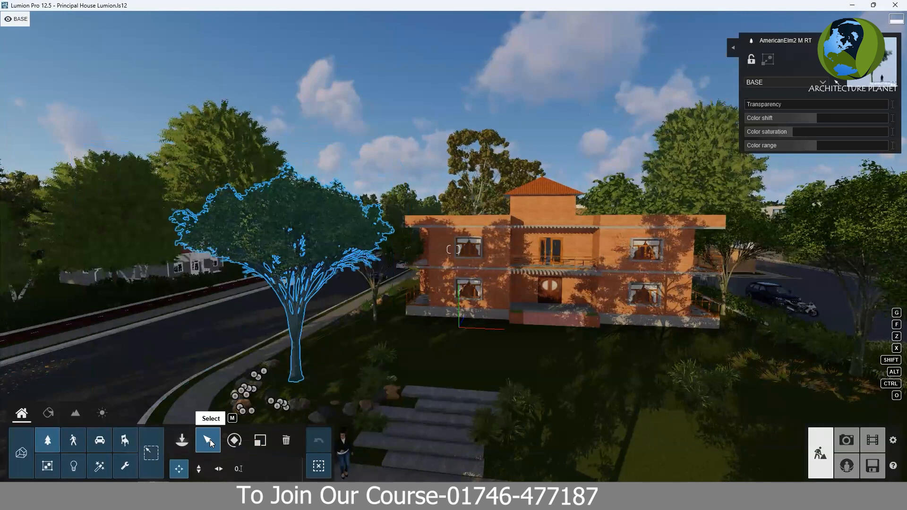
left_click(179, 470)
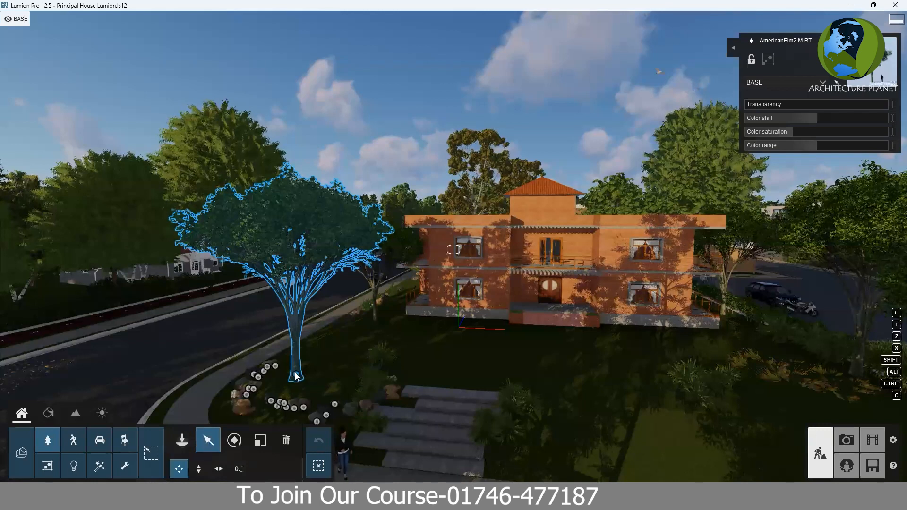
left_click_drag(296, 376, 297, 376)
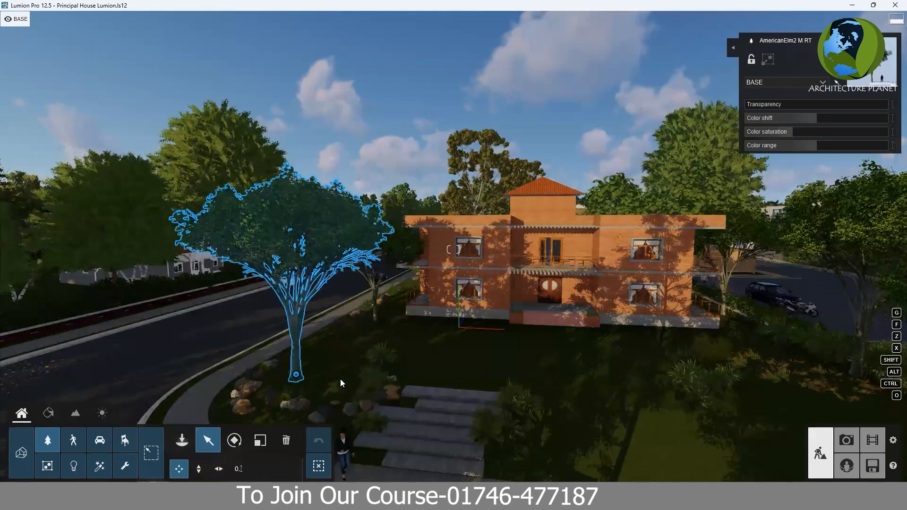
left_click_drag(296, 374, 287, 289)
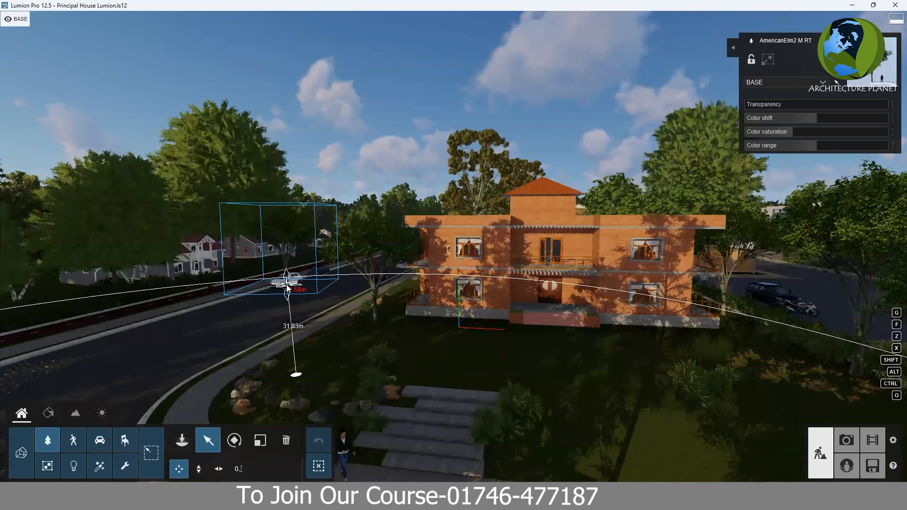
left_click_drag(290, 277, 287, 277)
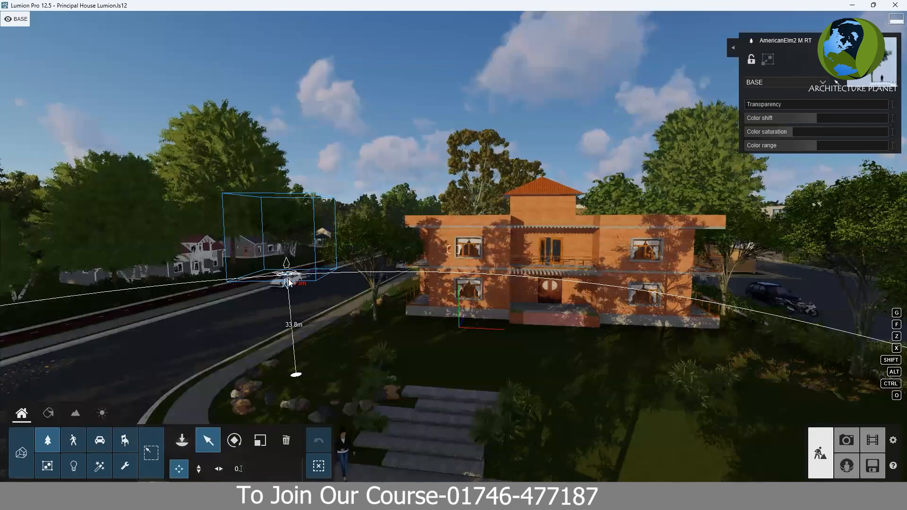
left_click_drag(289, 282, 495, 222)
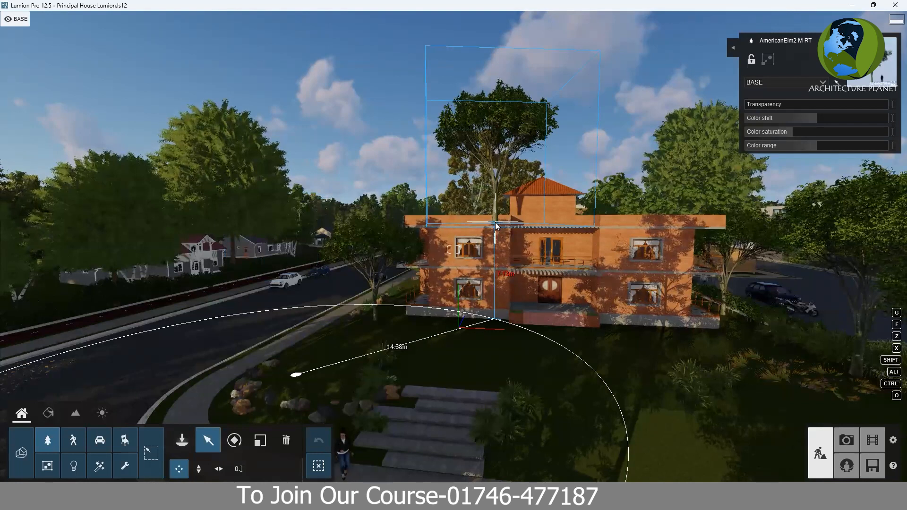
left_click_drag(495, 222, 293, 378)
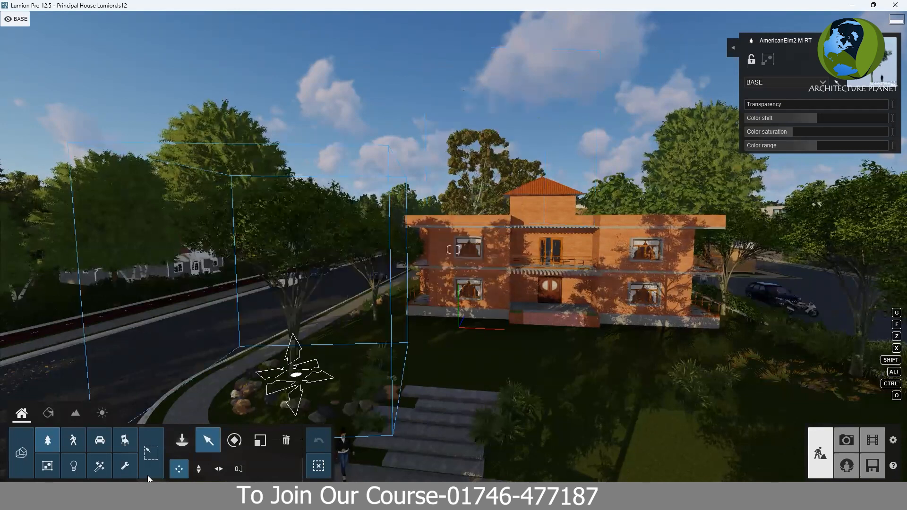
Raise the American elm vertically above the ground beside the rocks and lower it back to ground level
left_click(198, 470)
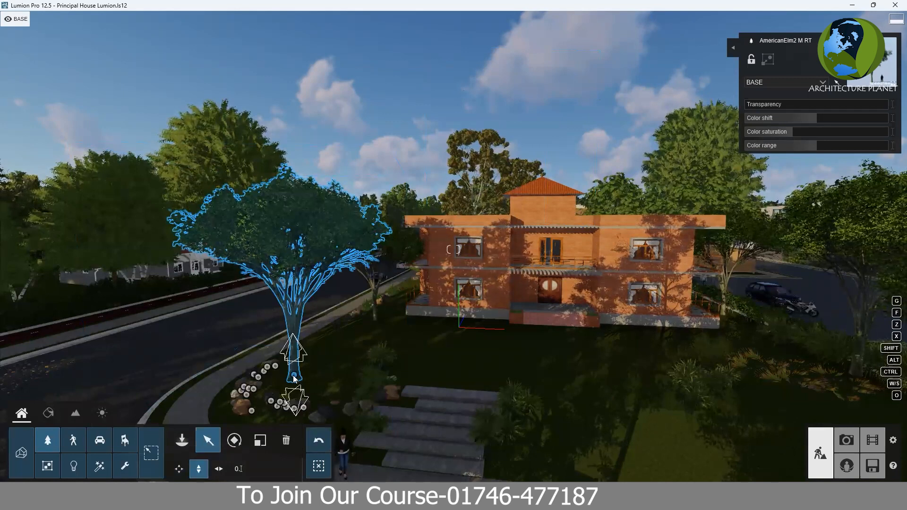
left_click_drag(295, 353, 302, 218)
left_click_drag(287, 322, 606, 296)
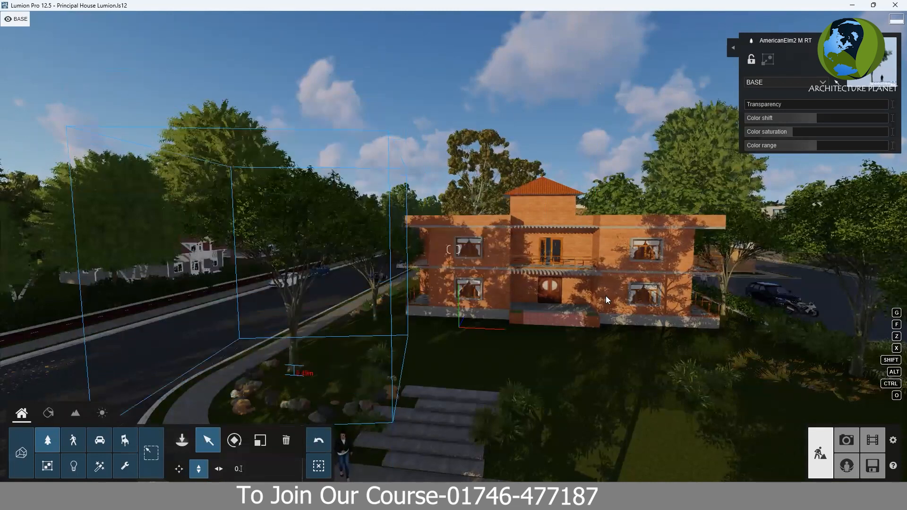
left_click_drag(497, 282, 302, 347)
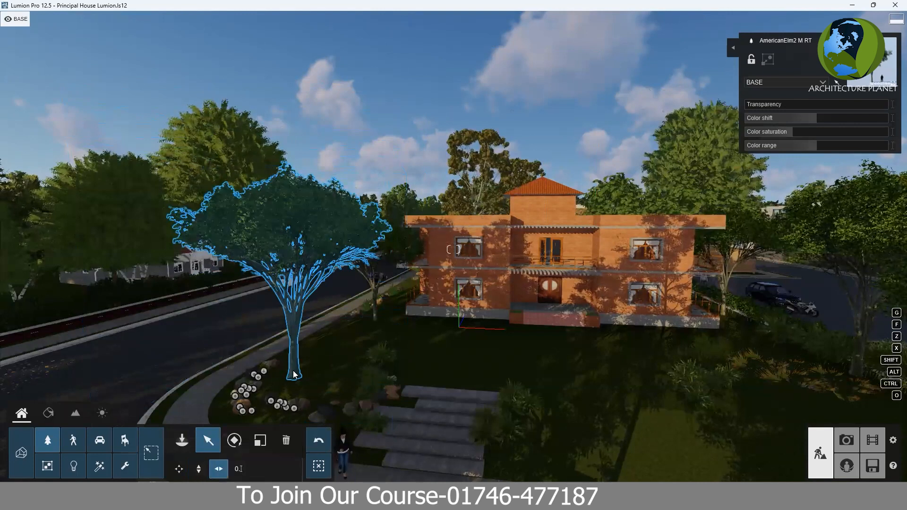
Shift the American elm horizontally only, and bring it back to its spot beside the rocks
left_click_drag(293, 374, 293, 374)
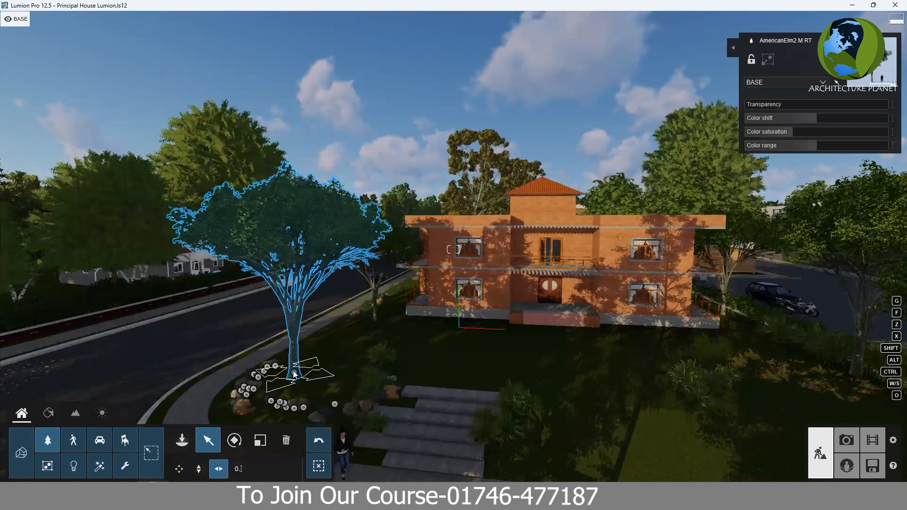
mouse_move(294, 375)
left_mouse_down()
mouse_move(387, 319)
mouse_move(193, 315)
mouse_move(214, 364)
mouse_move(339, 367)
mouse_move(281, 320)
mouse_move(299, 368)
left_mouse_up()
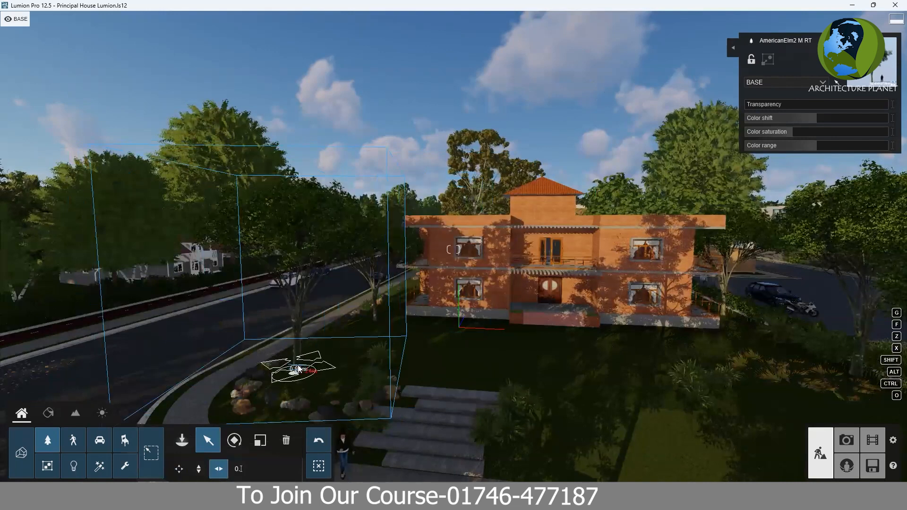
left_click_drag(298, 377, 295, 376)
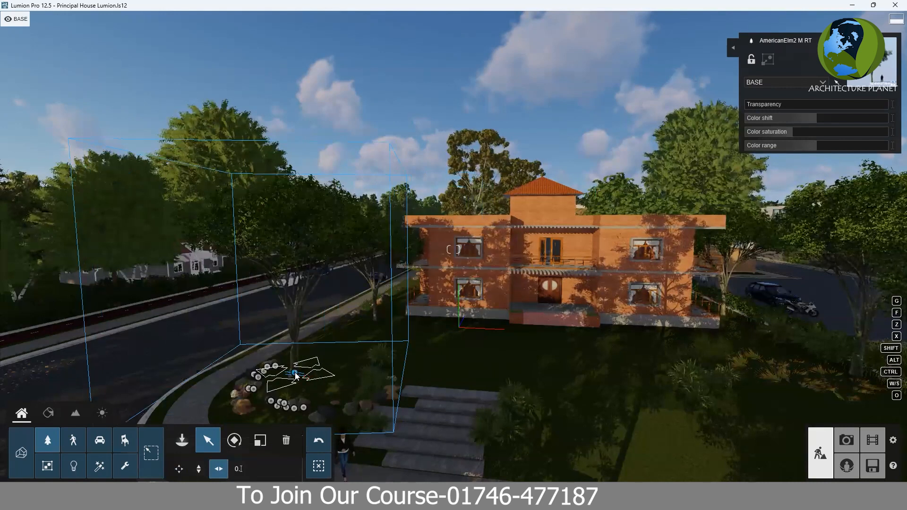
Set the American elm's position to X 0, Y 0 and Z 0 m
left_click(240, 469)
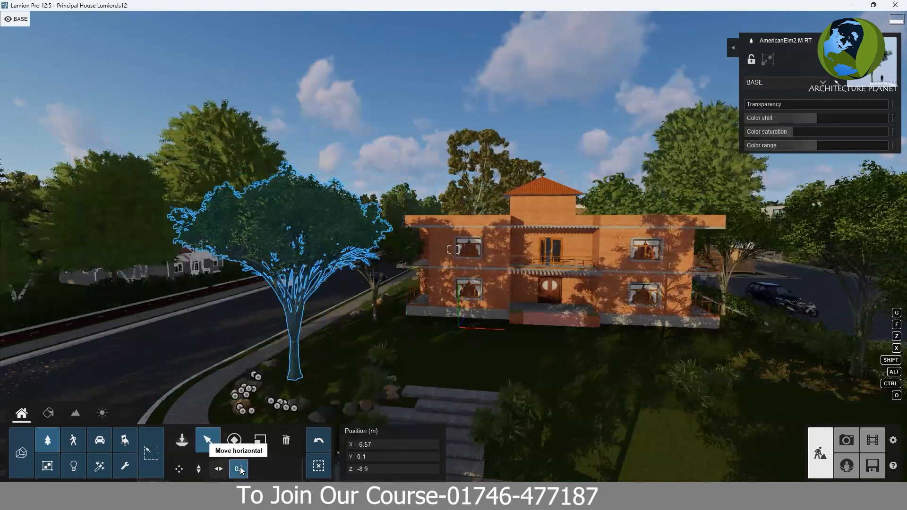
left_click(240, 468)
left_click(241, 471)
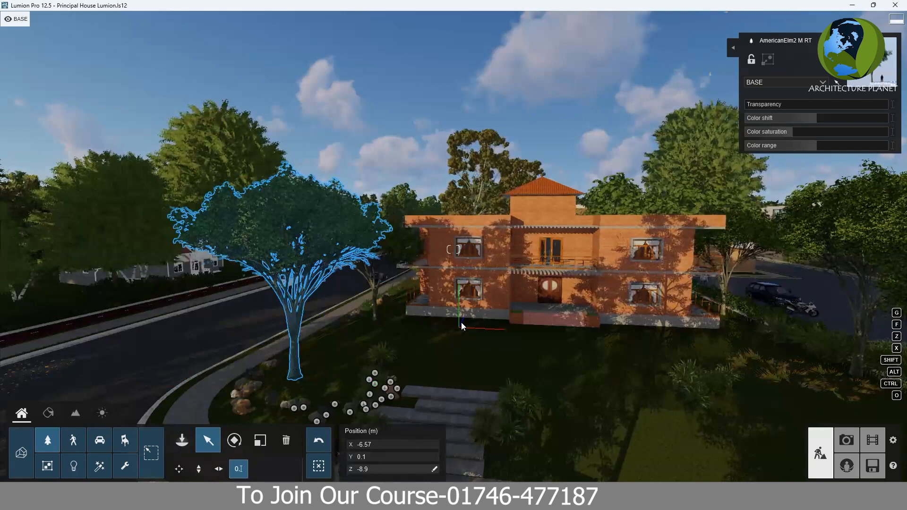
left_click(379, 444)
type("0")
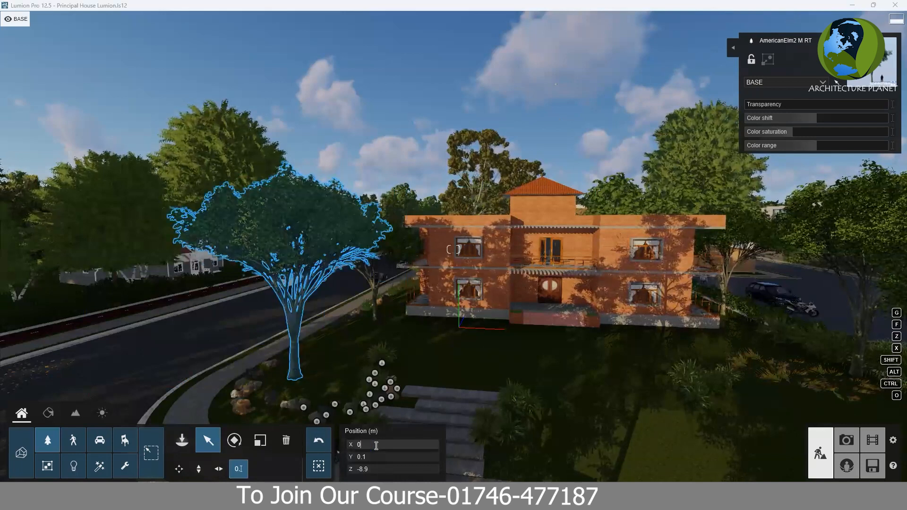
key("Return")
left_click(381, 456)
left_click(371, 470)
type("0")
key("Return")
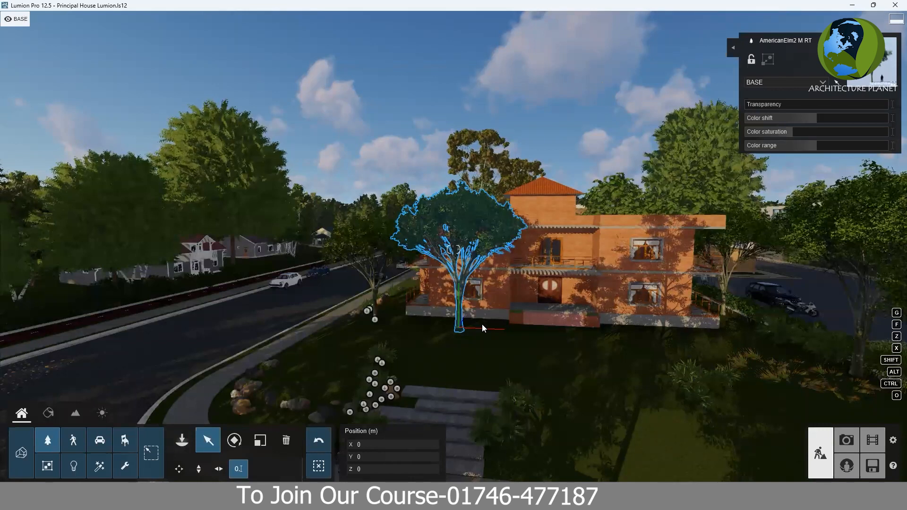
Move the American elm freely from the origin in front of the house back beside the rocks near the sidewalk
left_click(456, 331)
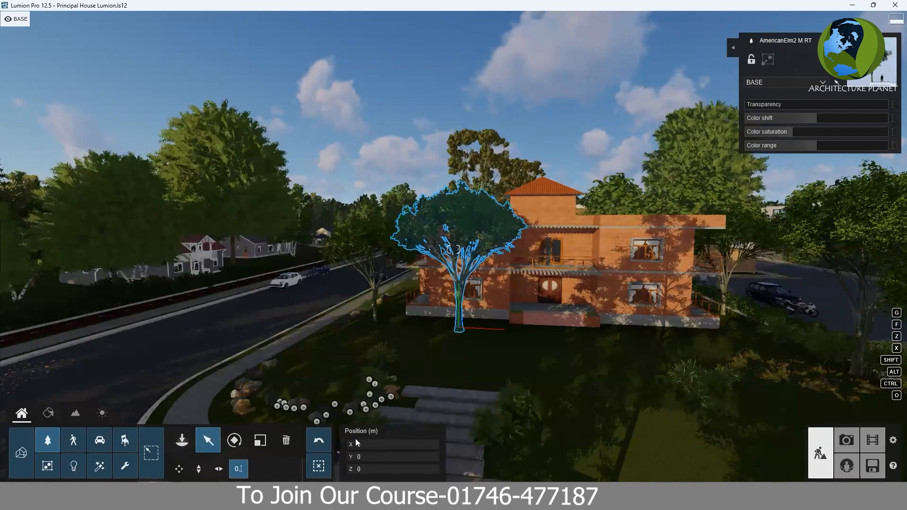
left_click(179, 469)
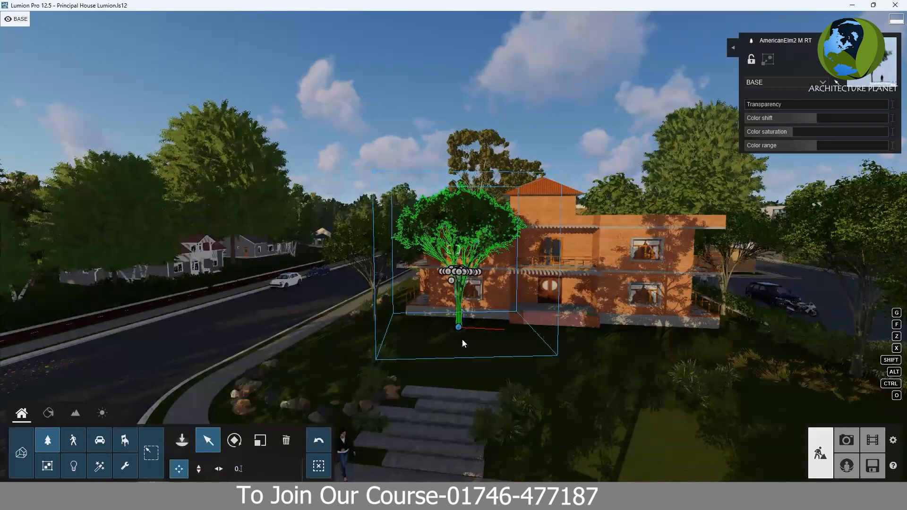
left_click_drag(321, 369, 396, 356)
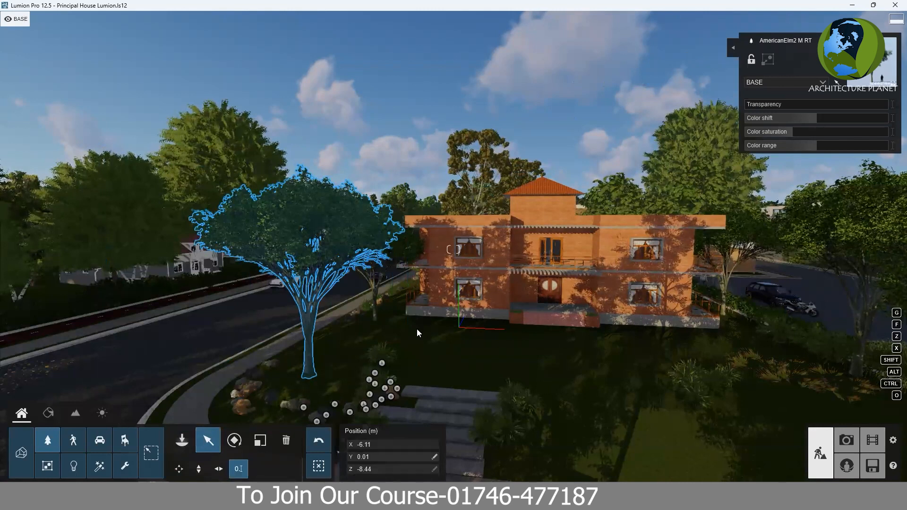
Place another AmericanElm2 M RT on the lawn in front of the house
left_click(181, 444)
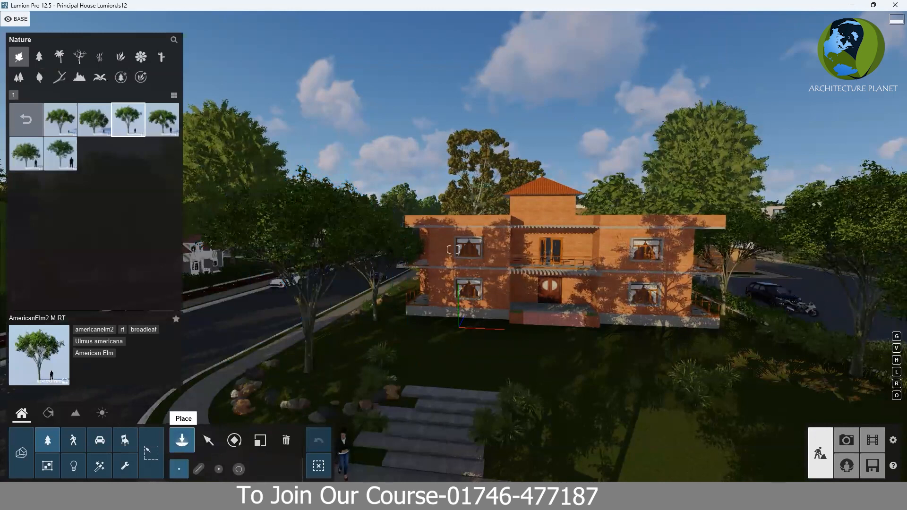
left_click(483, 360)
right_click_drag(482, 360, 465, 371)
key("s")
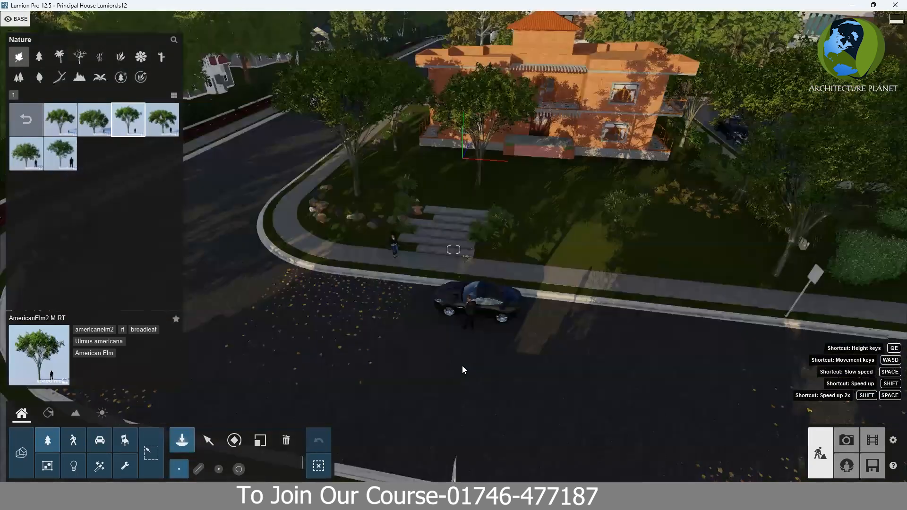
Delete the American elms standing in the garden in front of the house
key("s")
right_click_drag(437, 336, 486, 350)
key("w")
key("s")
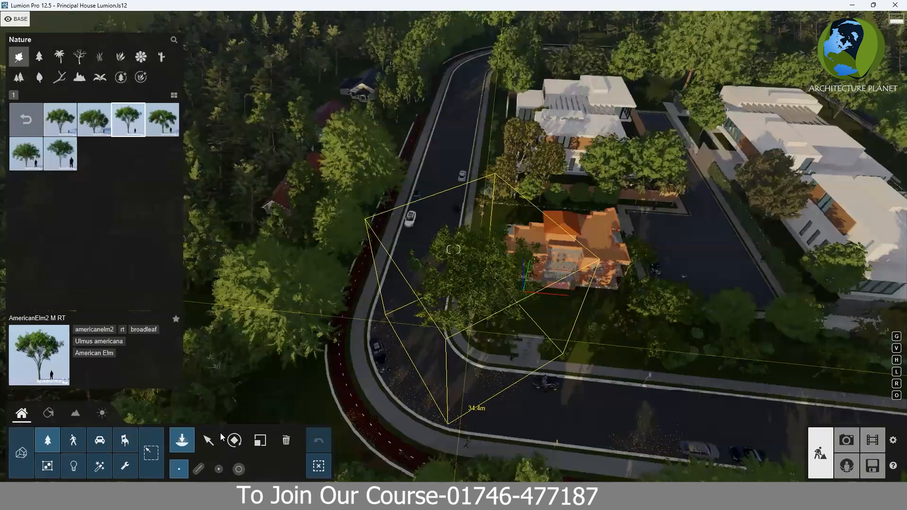
key("Delete")
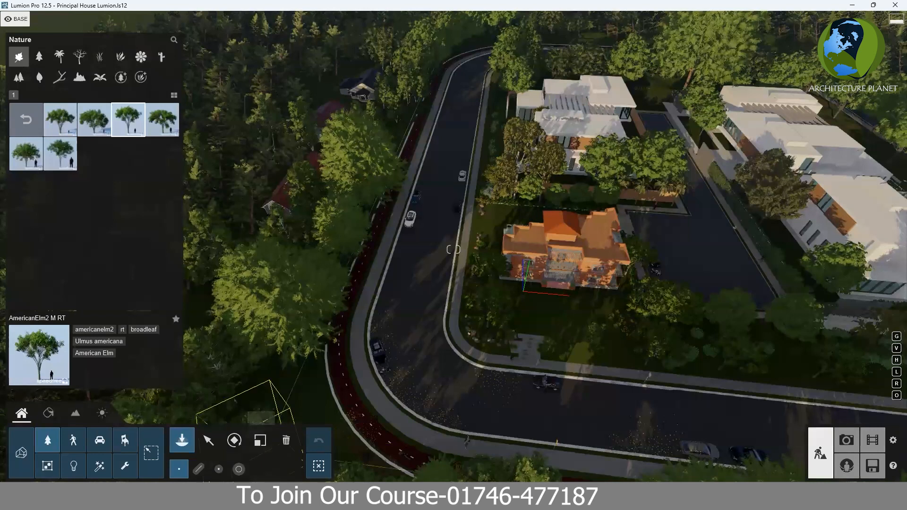
right_click_drag(413, 471, 420, 455)
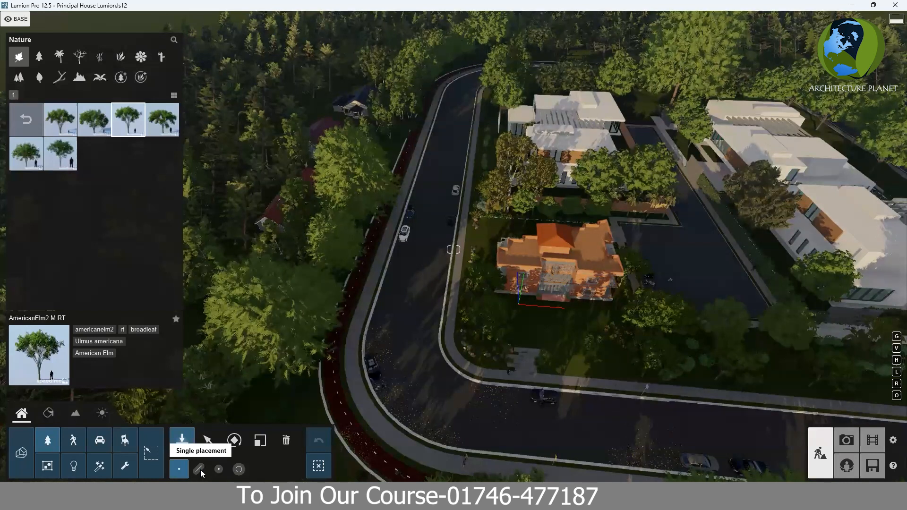
Start a mass placement with AmericanElm2 M RT and add Amur Cork Fall RT as the second tree type
left_click(199, 469)
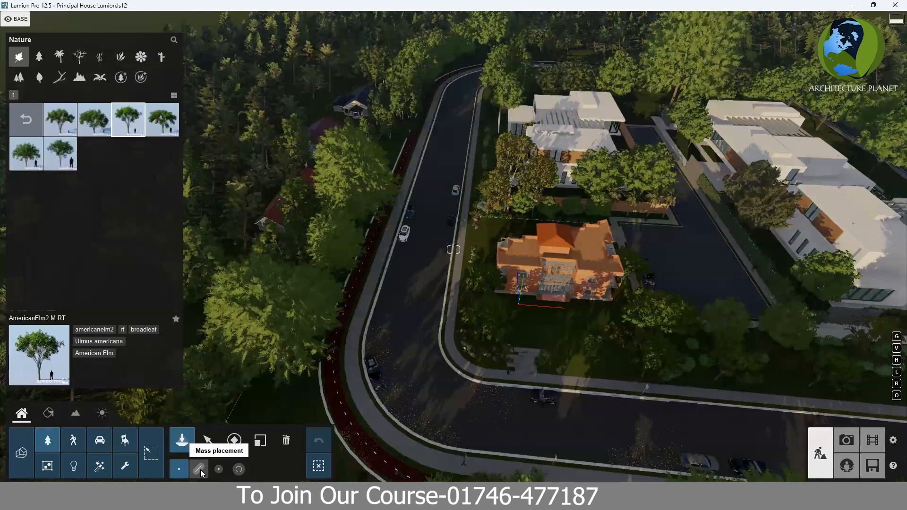
left_click(201, 471)
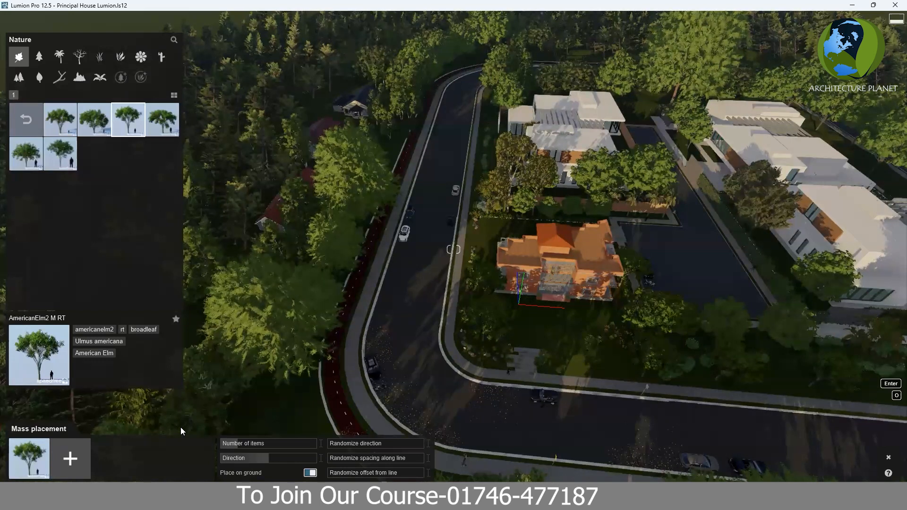
left_click(70, 458)
left_click(34, 127)
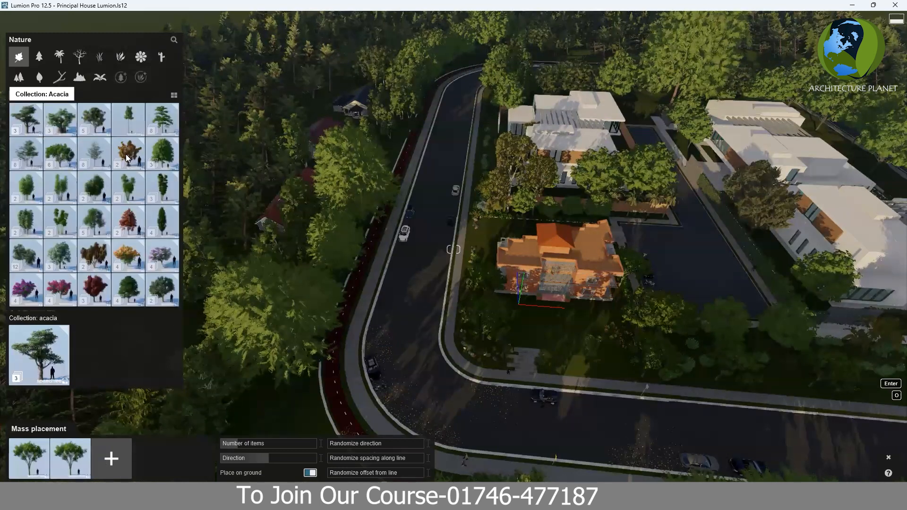
left_click(38, 127)
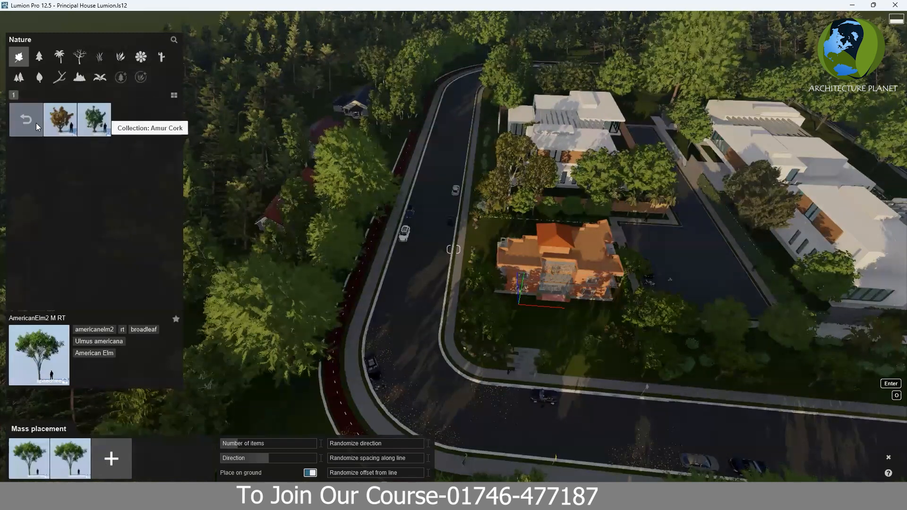
left_click(69, 126)
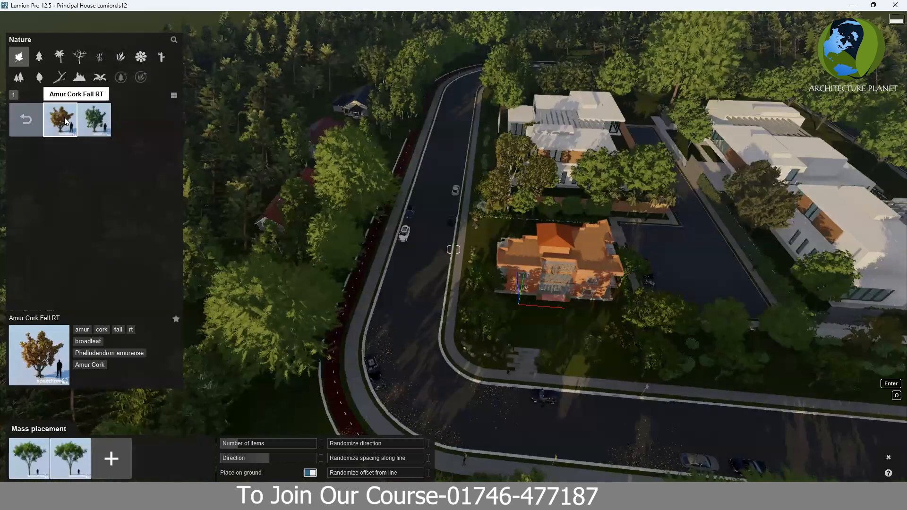
left_click(29, 457)
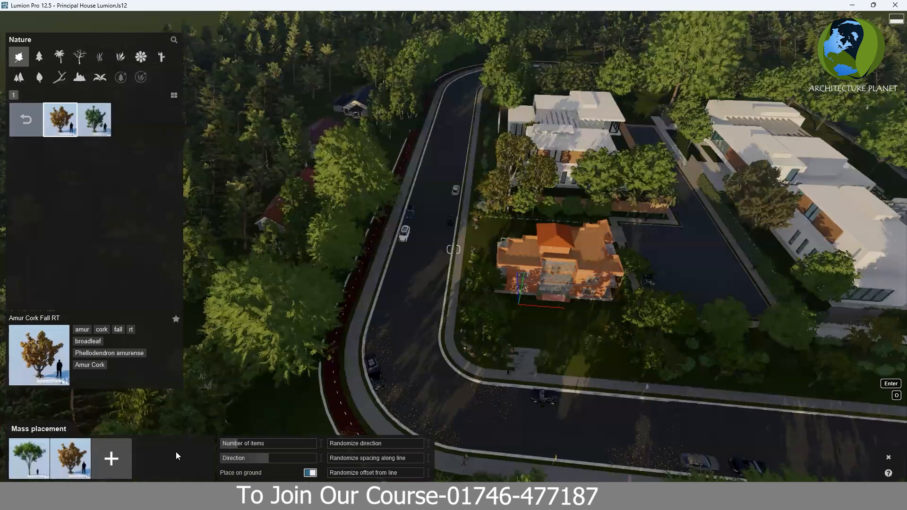
Increase the mass placement's number of items and set its direction to 0°, with the trees placed on the ground
mouse_move(239, 441)
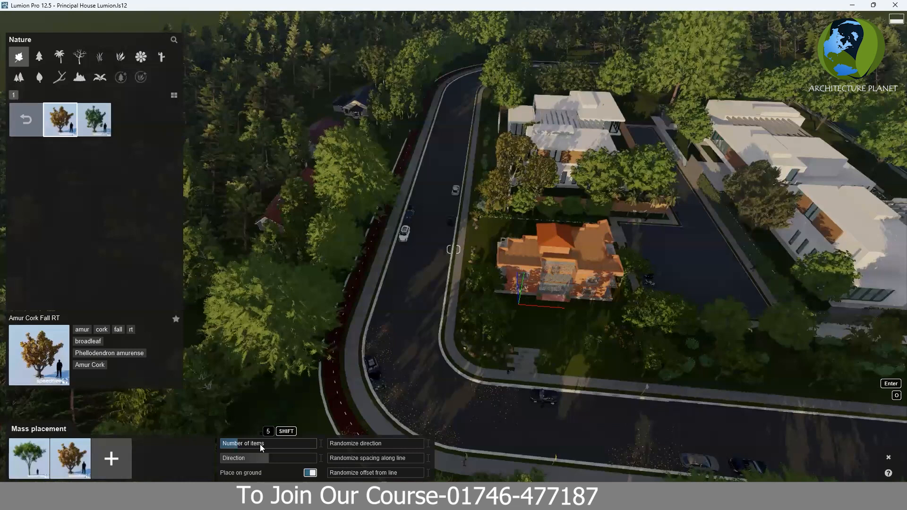
left_click_drag(248, 441, 282, 440)
left_click_drag(264, 445, 261, 446)
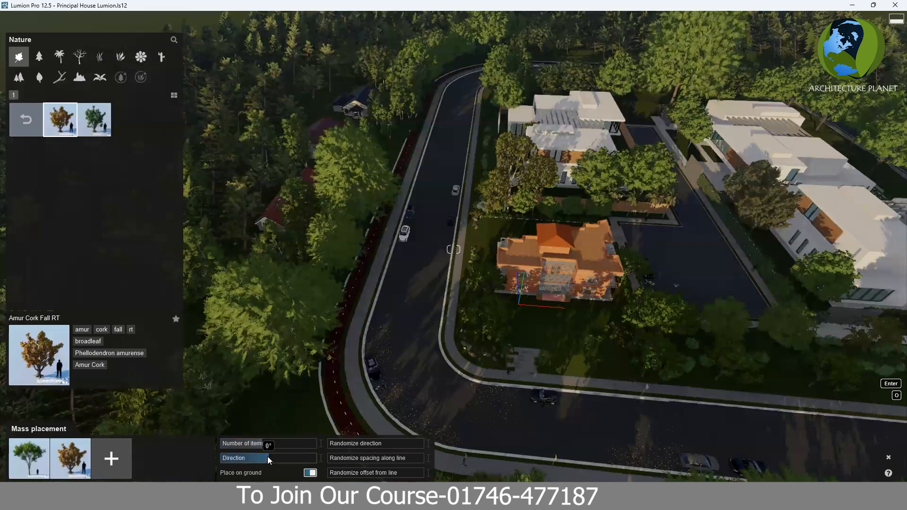
mouse_move(271, 458)
left_mouse_down()
mouse_move(291, 458)
mouse_move(270, 458)
left_mouse_up()
mouse_move(340, 449)
left_click(310, 473)
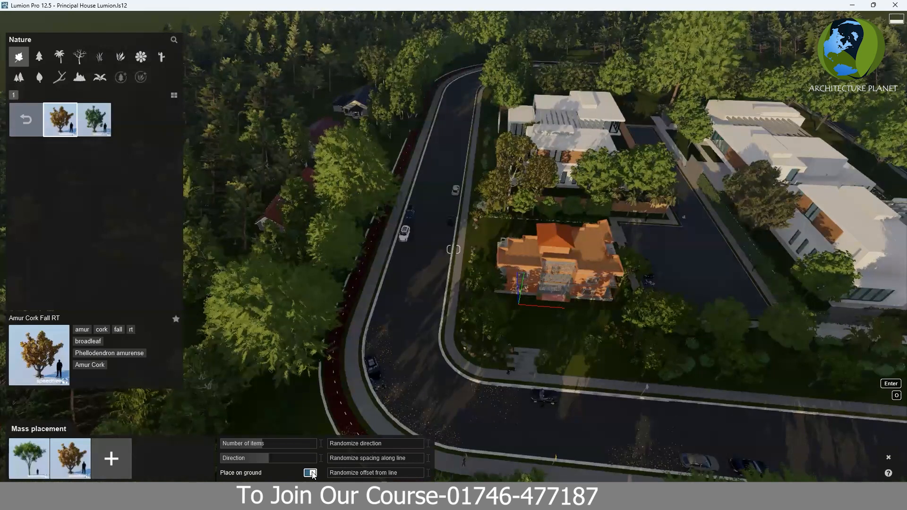
mouse_move(343, 441)
scroll(387, 409, "down", 3)
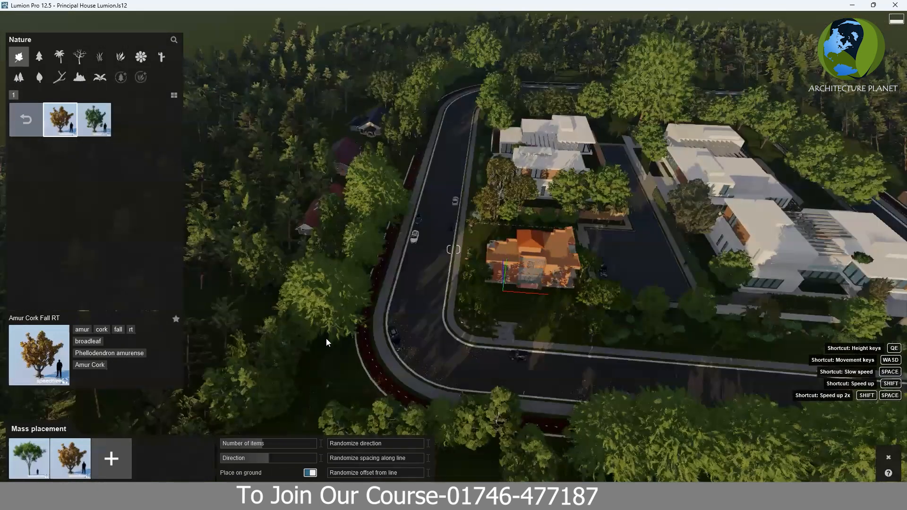
Draw the mass placement line along the road beside the orange house, from the near bend to the far bend
scroll(326, 338, "down", 1)
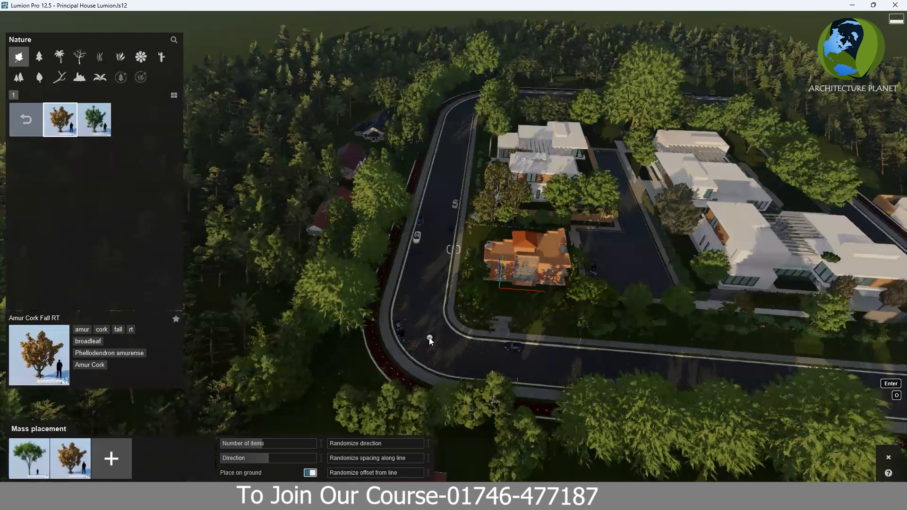
left_click(429, 338)
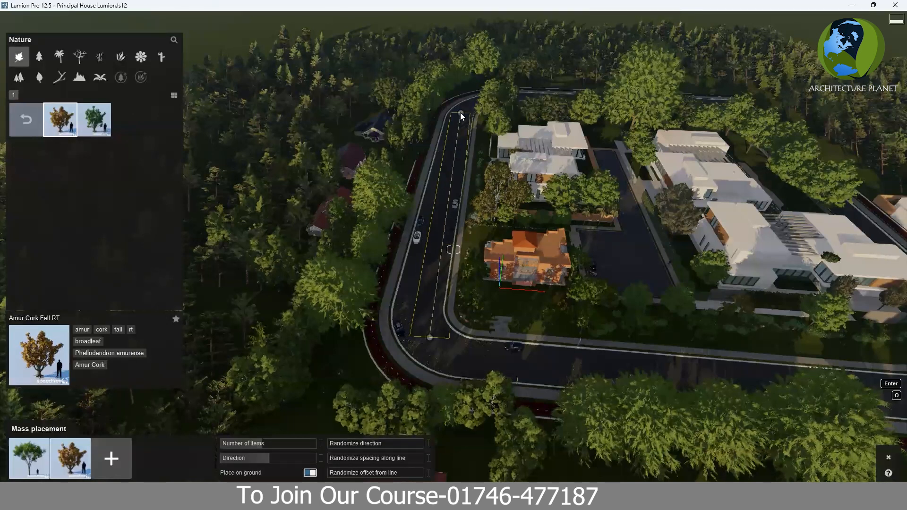
left_click(460, 113)
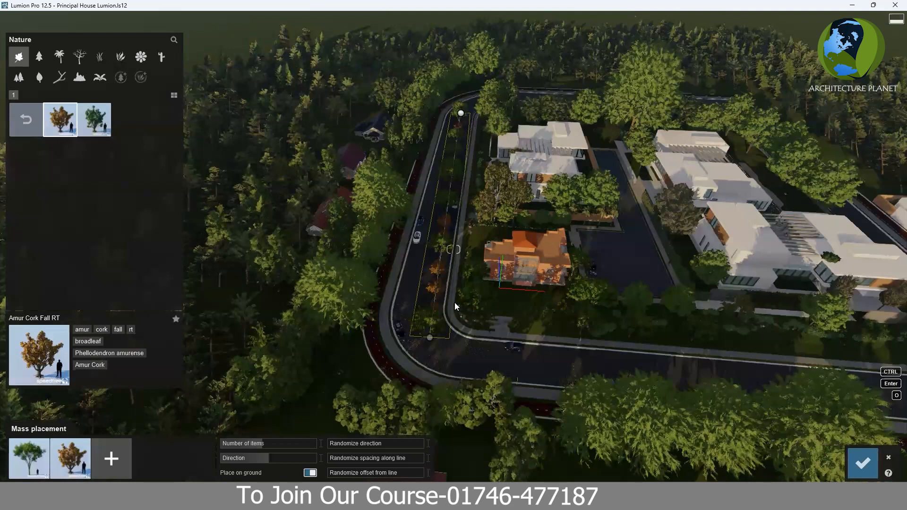
Examine the previewed row of mixed trees along the road from above and from street level
scroll(429, 330, "up", 2)
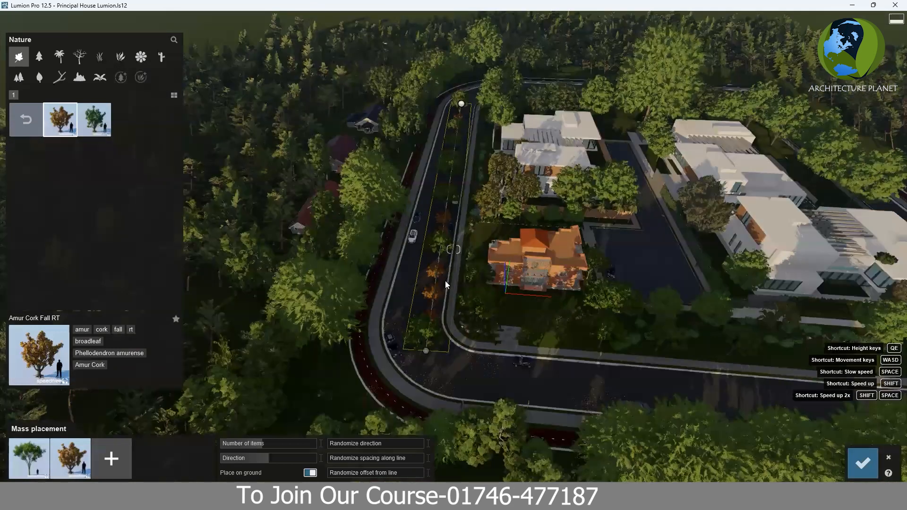
scroll(445, 280, "up", 3)
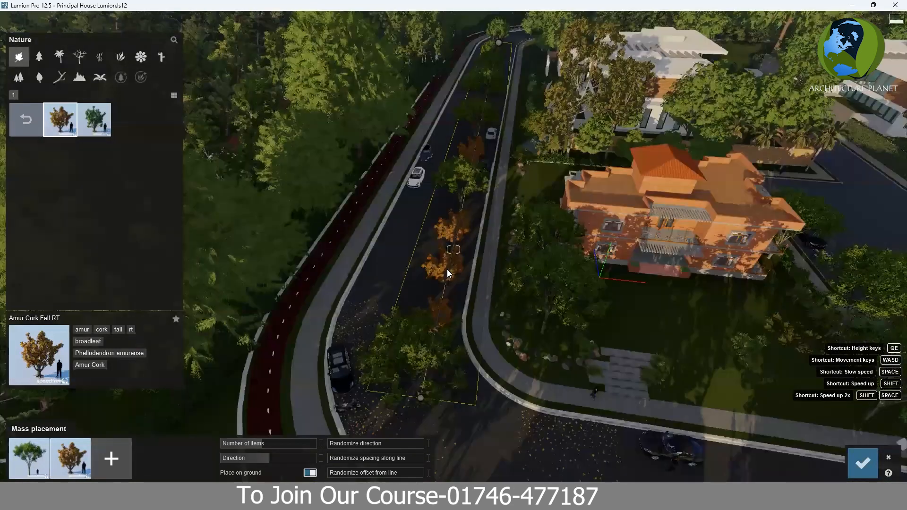
scroll(447, 271, "down", 3)
scroll(449, 274, "down", 3)
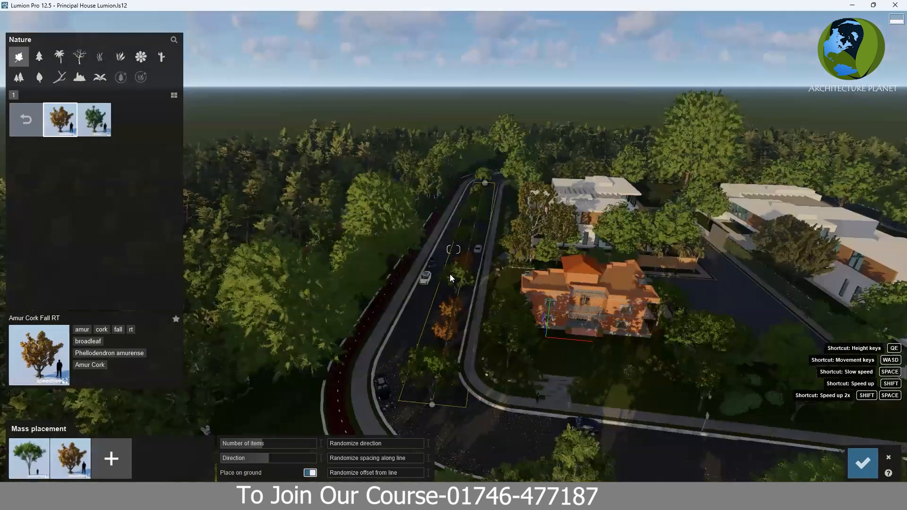
right_click_drag(450, 274, 458, 292)
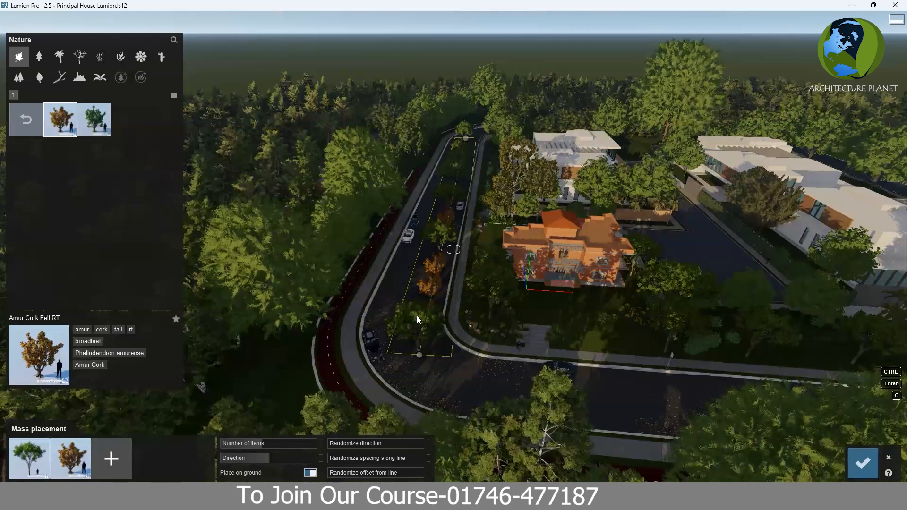
right_click_drag(501, 312, 543, 501)
scroll(475, 210, "up", 5)
scroll(549, 453, "down", 2)
right_click_drag(543, 350, 647, 330)
scroll(480, 328, "up", 2)
key("w")
right_click_drag(451, 409, 469, 426)
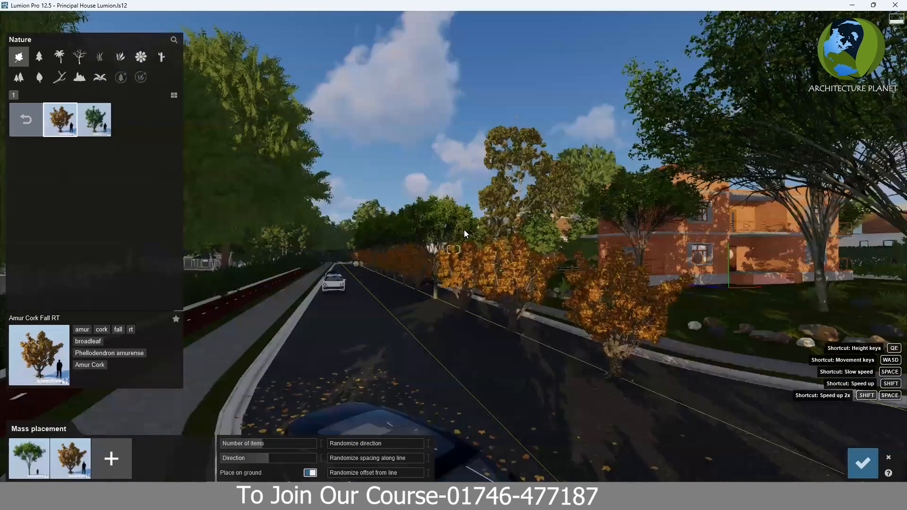
key("s")
key("q")
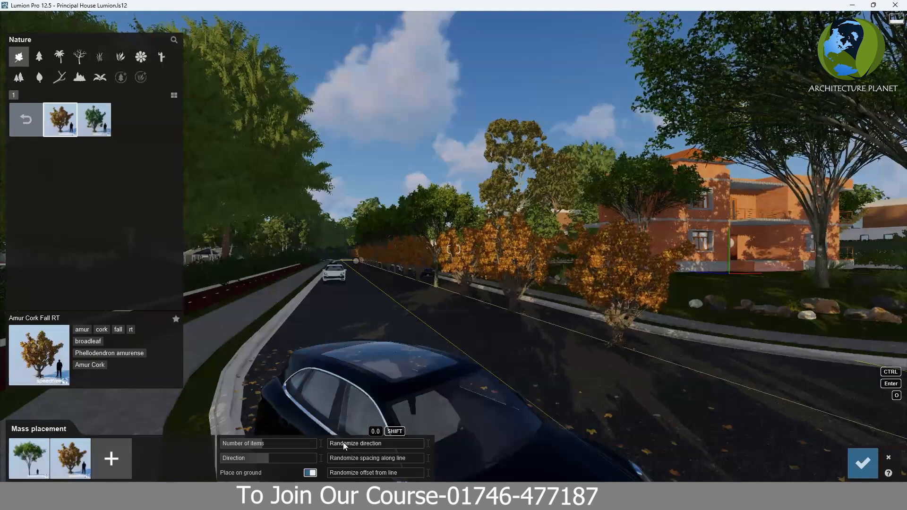
Try randomizing the trees' direction at 0.8 and 1.0, and reset it to 0
left_click_drag(349, 444, 402, 446)
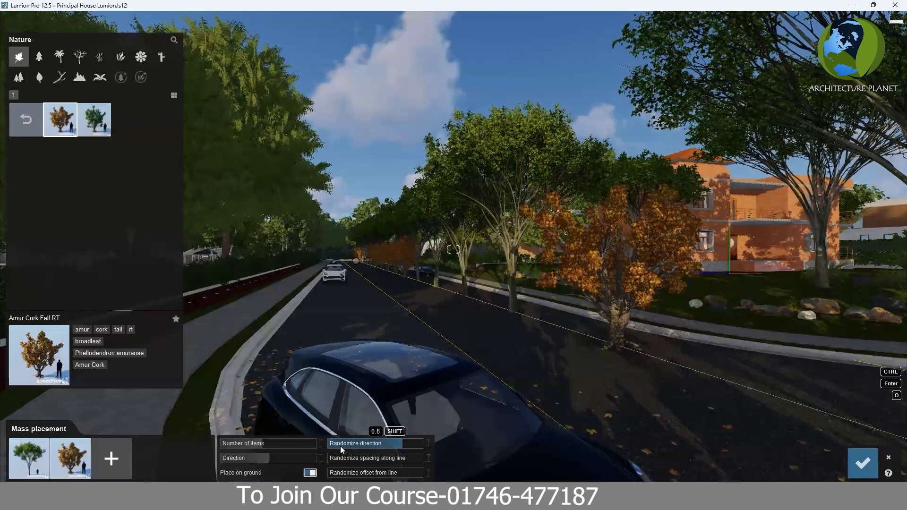
left_click_drag(396, 443, 423, 443)
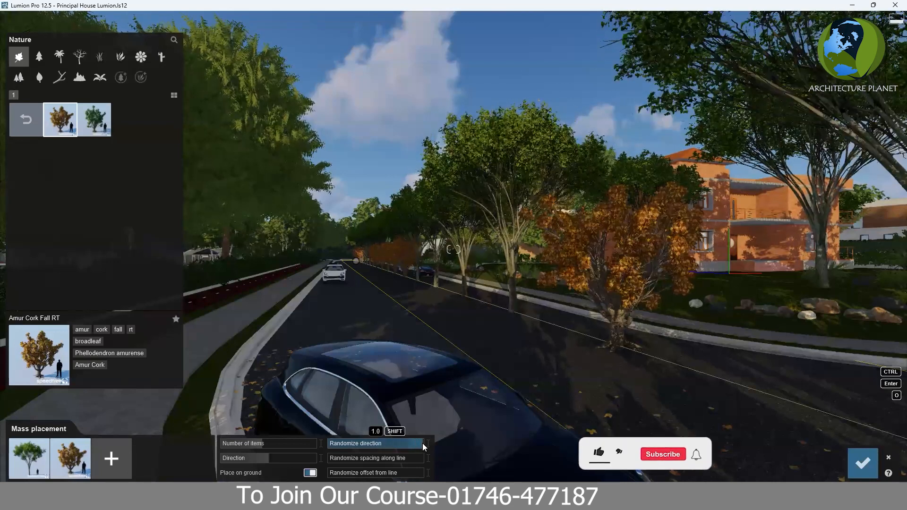
left_click_drag(337, 440, 302, 444)
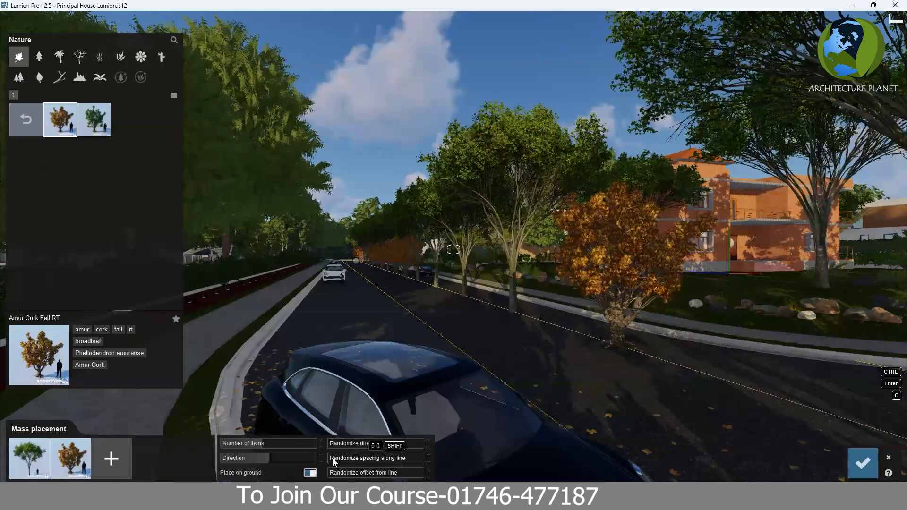
Try randomizing the trees' spacing along the line at 1.0, and reset it to 0
mouse_move(333, 459)
left_mouse_down()
mouse_move(352, 456)
mouse_move(324, 458)
left_mouse_up()
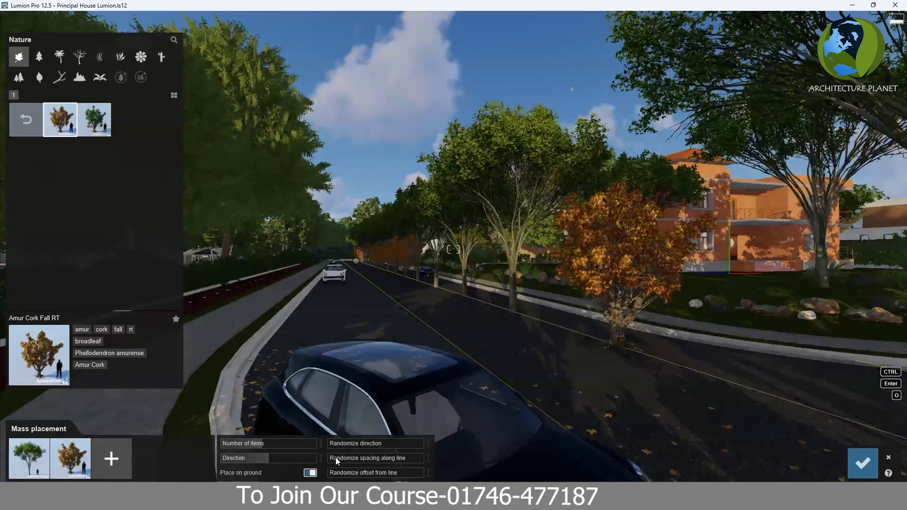
mouse_move(335, 458)
left_click_drag(331, 458, 458, 433)
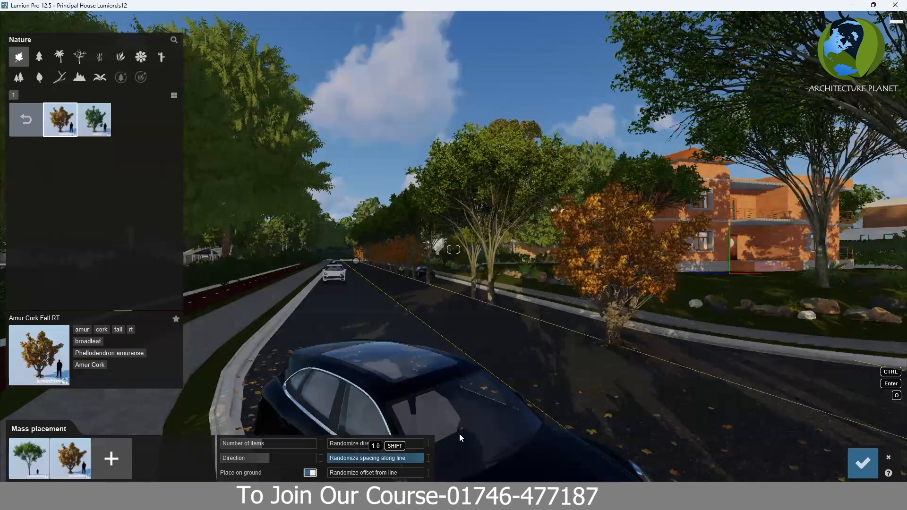
left_click_drag(405, 449, 316, 461)
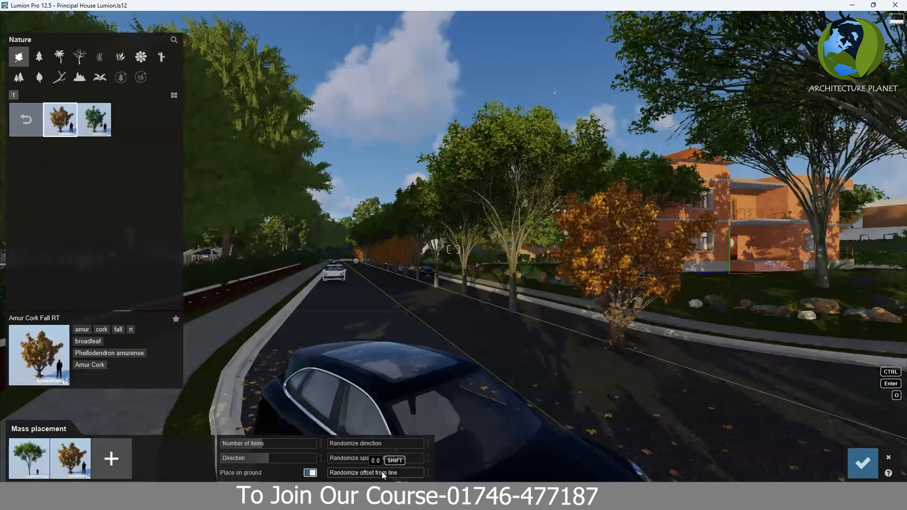
Try randomizing the trees' offset from the line at 0.1 and 1.1, and reset it to 0
left_click(332, 470)
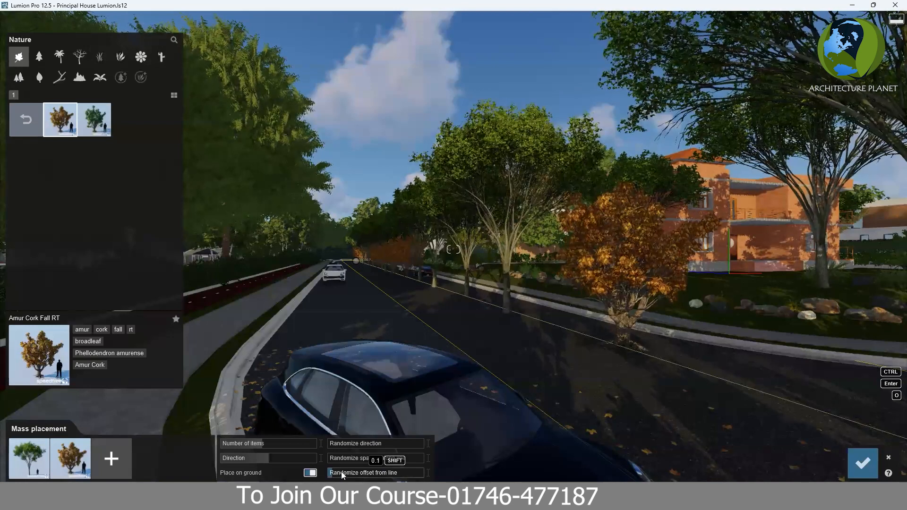
left_click_drag(341, 471, 381, 474)
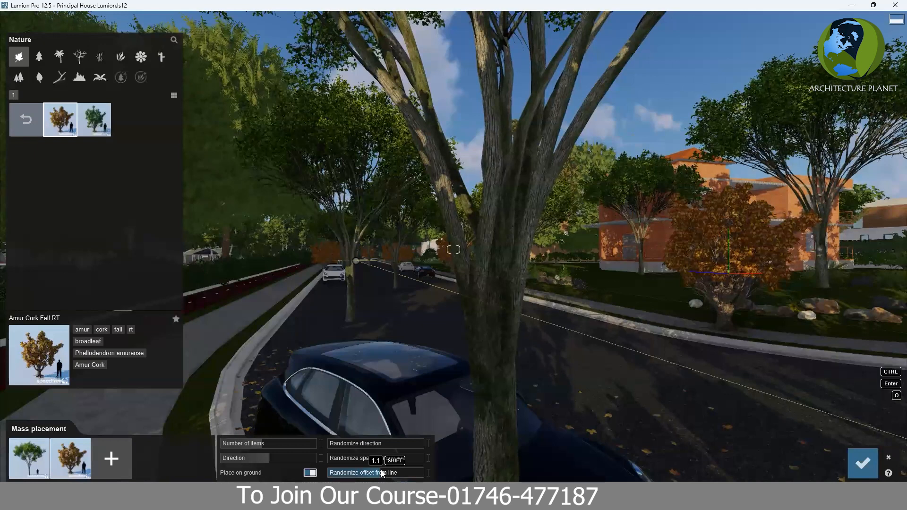
left_click(381, 471)
left_click(381, 473)
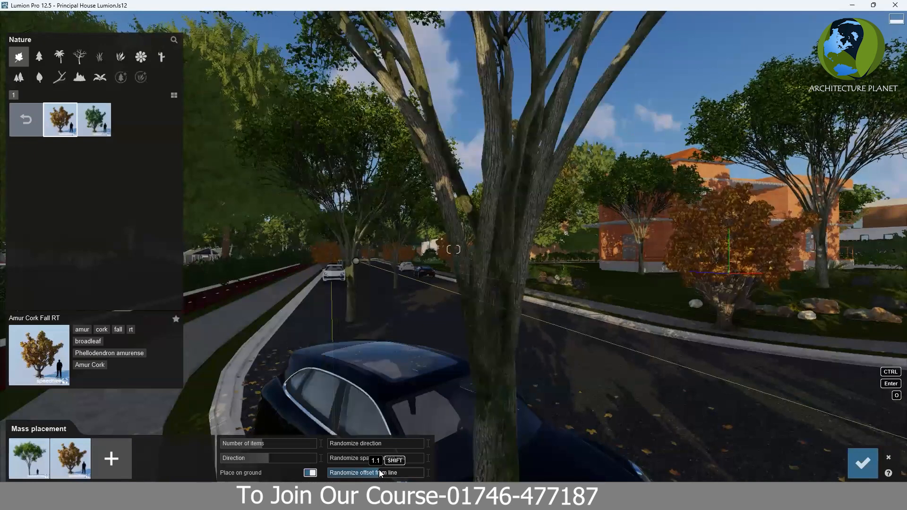
left_click(380, 473)
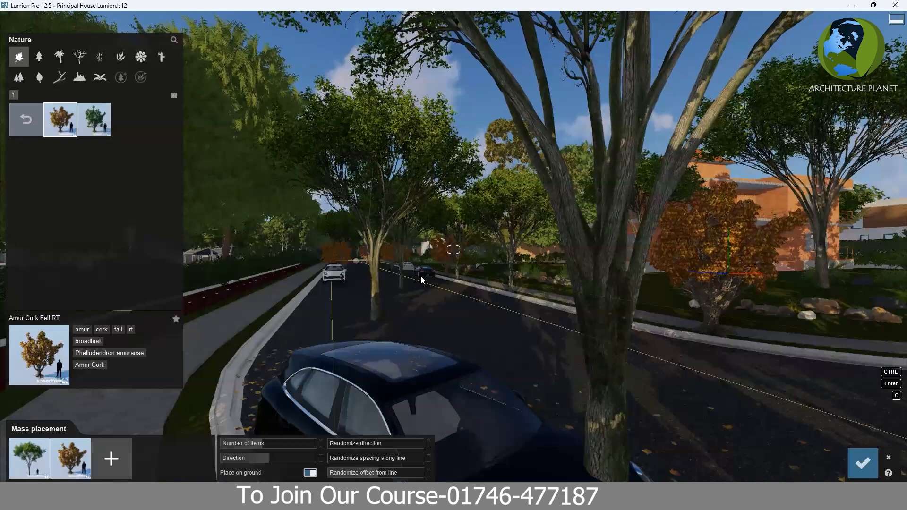
left_click_drag(368, 473, 276, 435)
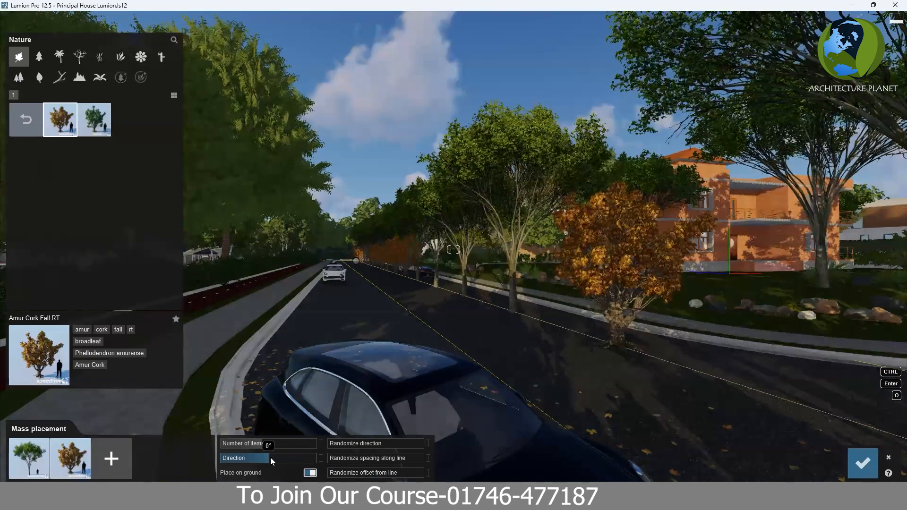
Toggle placing the trees on the ground off and back on, keeping the direction at 0°
left_click(307, 474)
left_click(308, 474)
left_click(309, 475)
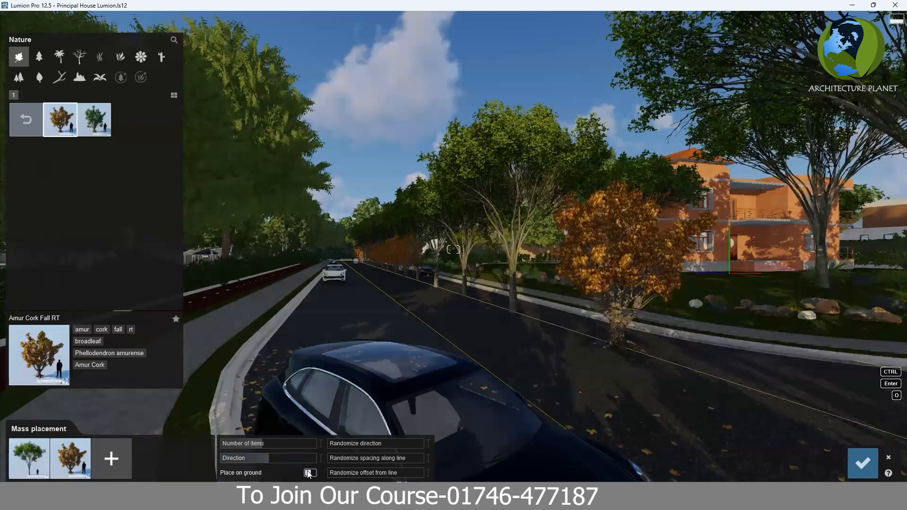
left_click(308, 474)
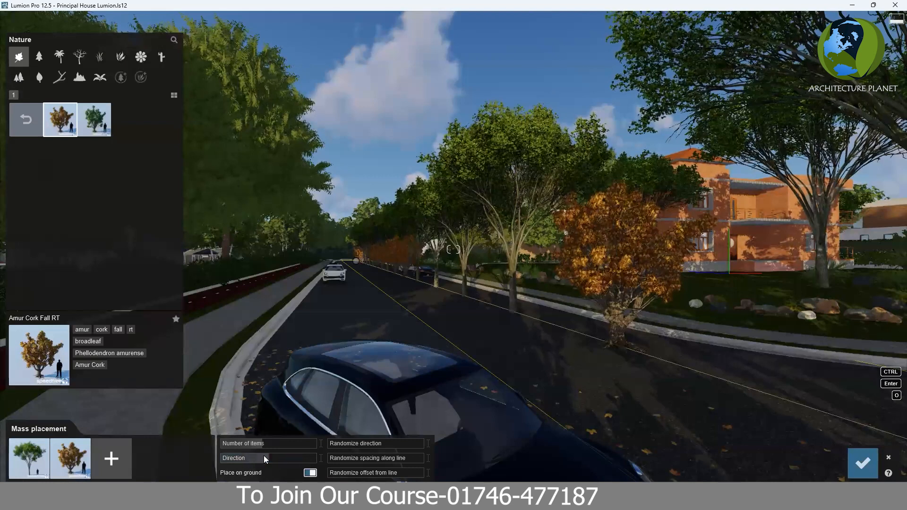
left_click(309, 474)
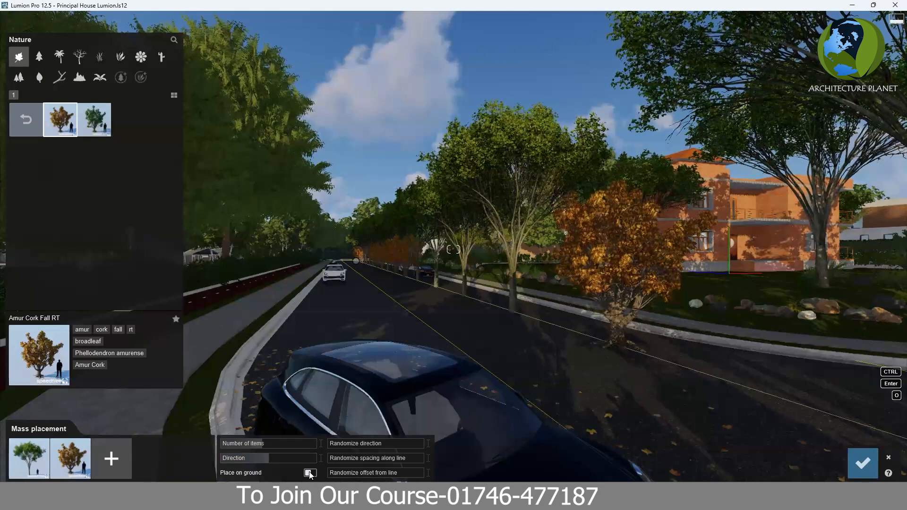
left_click(309, 475)
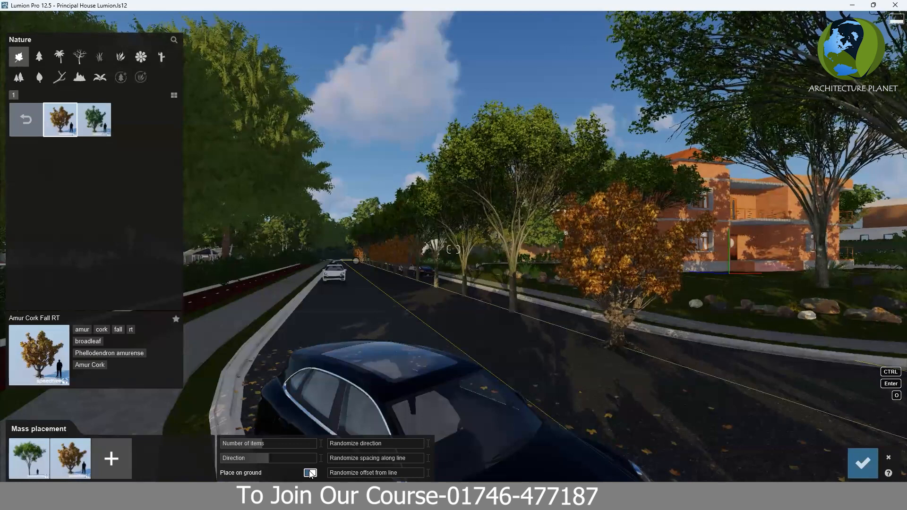
mouse_move(267, 461)
mouse_move(268, 458)
left_mouse_down()
mouse_move(318, 454)
mouse_move(265, 459)
left_mouse_up()
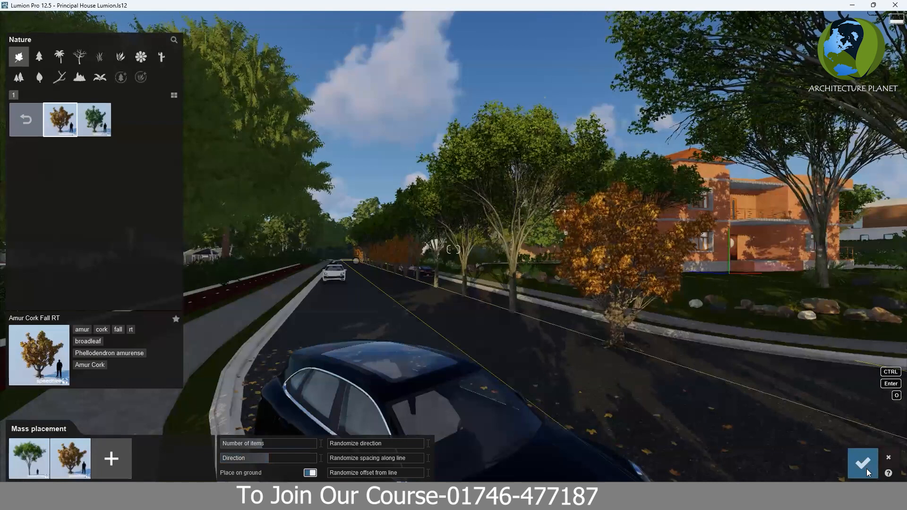
Cancel the mass placement of trees along the road and dismiss the help overlay
left_click(888, 457)
left_click(891, 465)
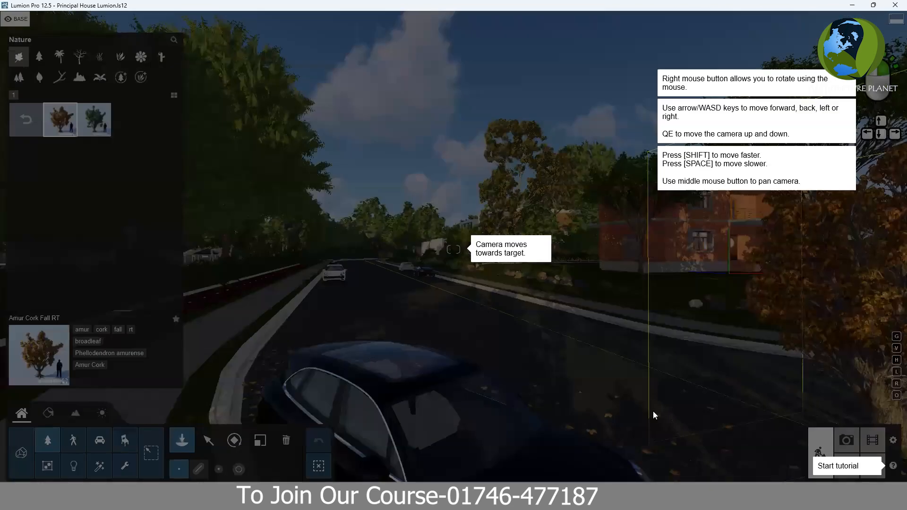
left_click(416, 225)
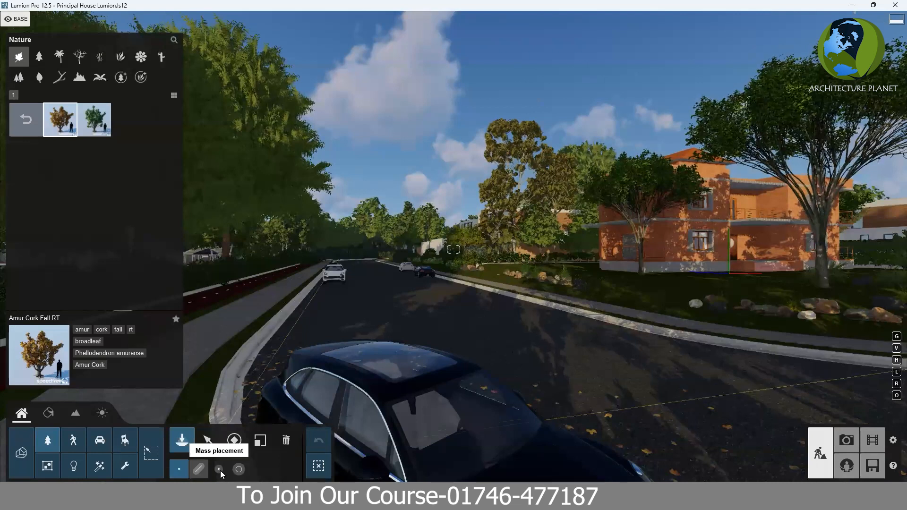
Place clusters of Amur Cork Fall RT trees on the road beside the house with cluster placement
left_click(219, 469)
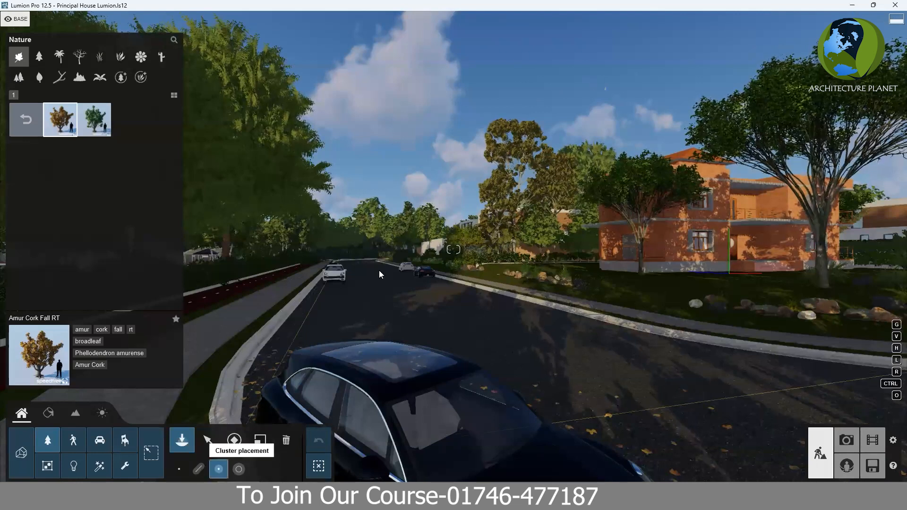
left_click(423, 306)
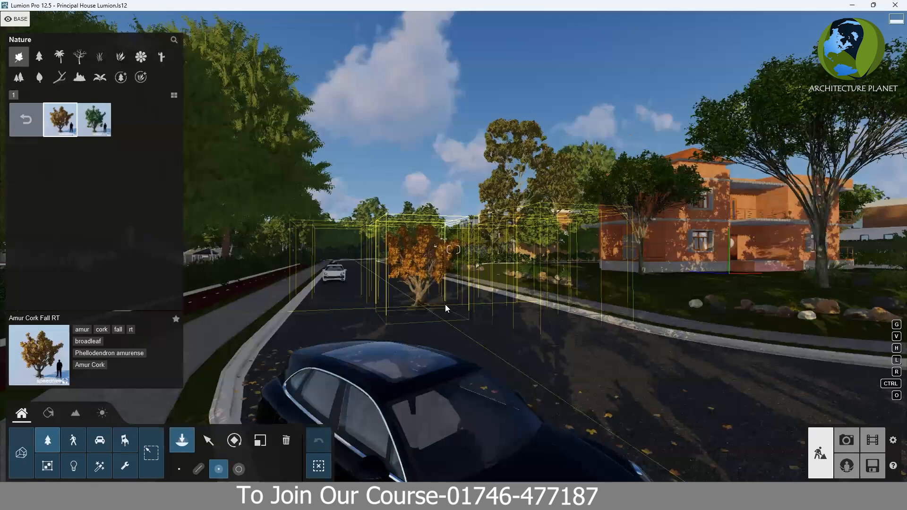
left_click(468, 299)
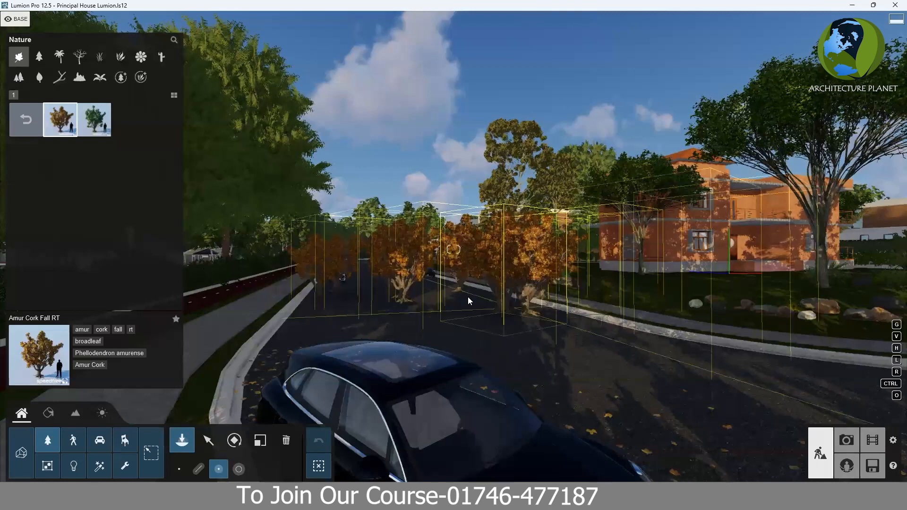
left_click(483, 299)
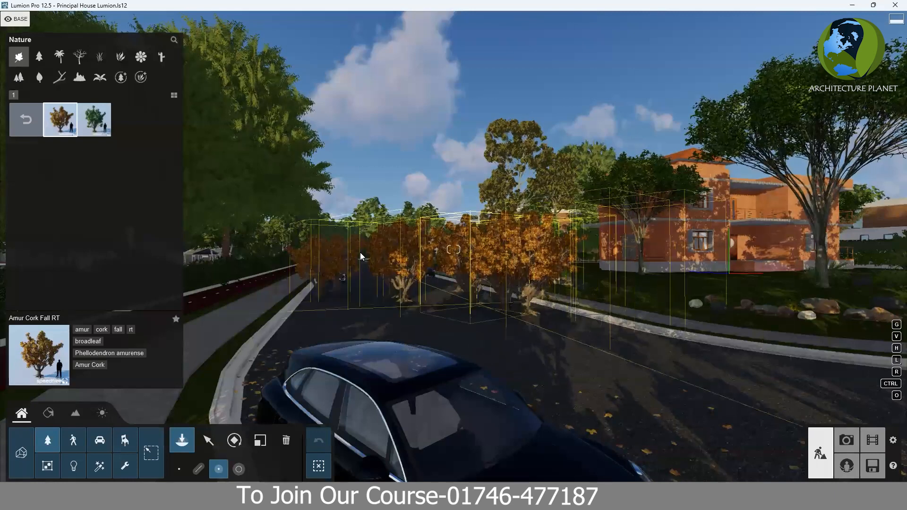
left_click(386, 324)
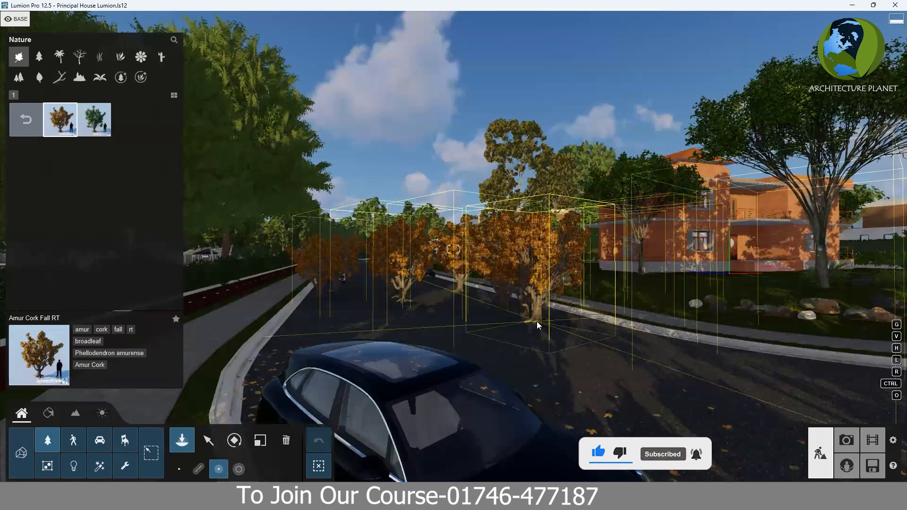
left_click(688, 298)
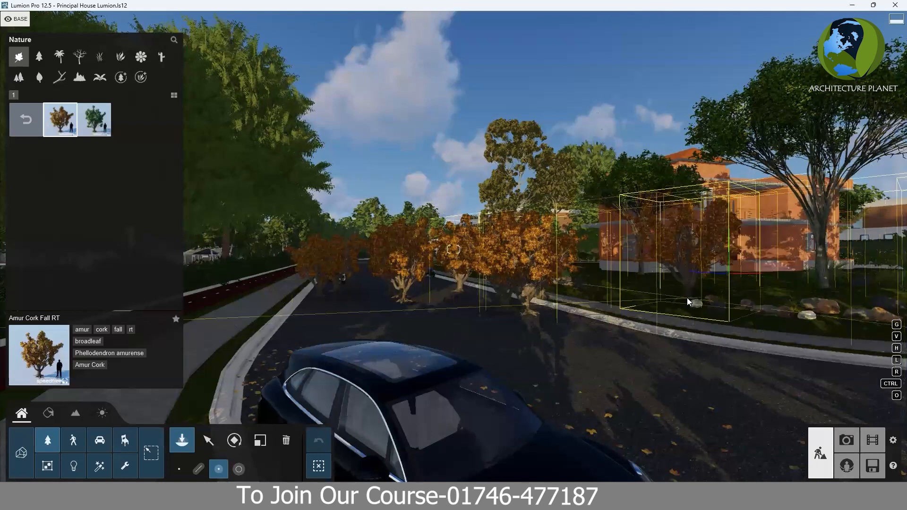
Delete the clustered Amur Cork Fall RT trees standing on the road and beside the house
left_click(286, 443)
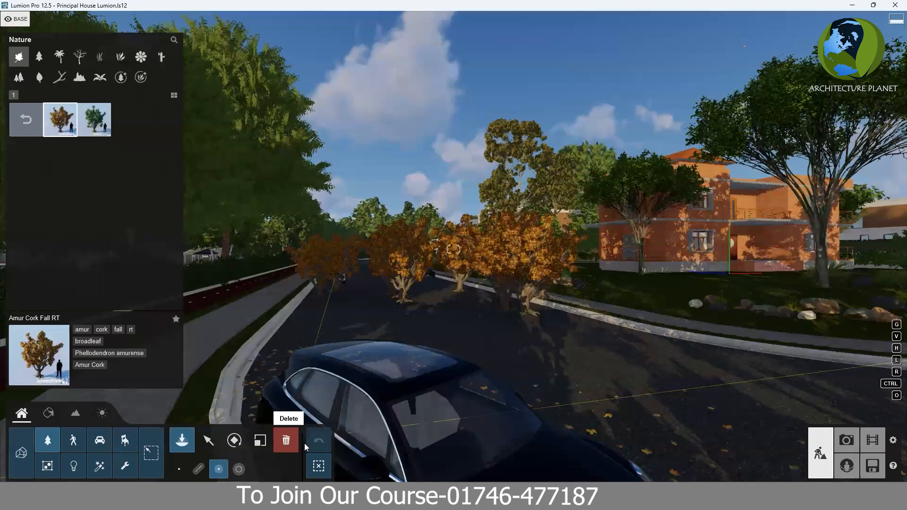
left_click(413, 287)
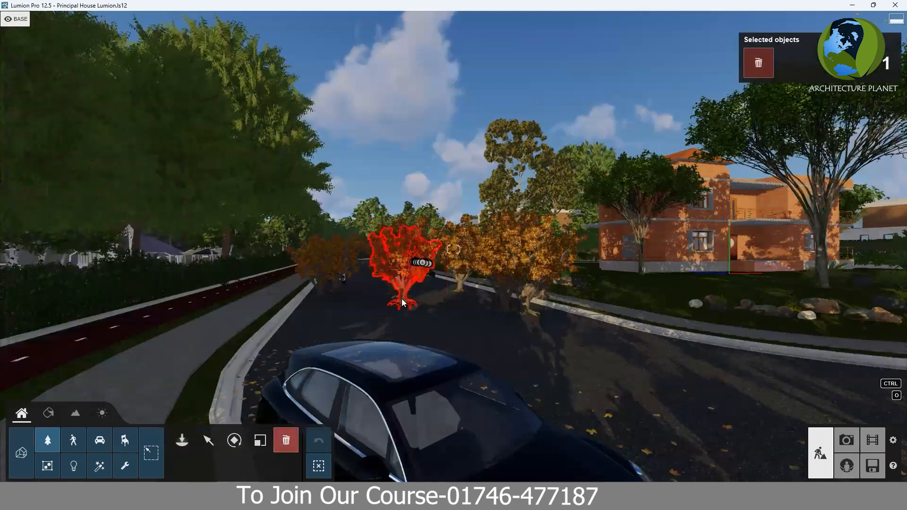
left_click(402, 295)
left_click(403, 294)
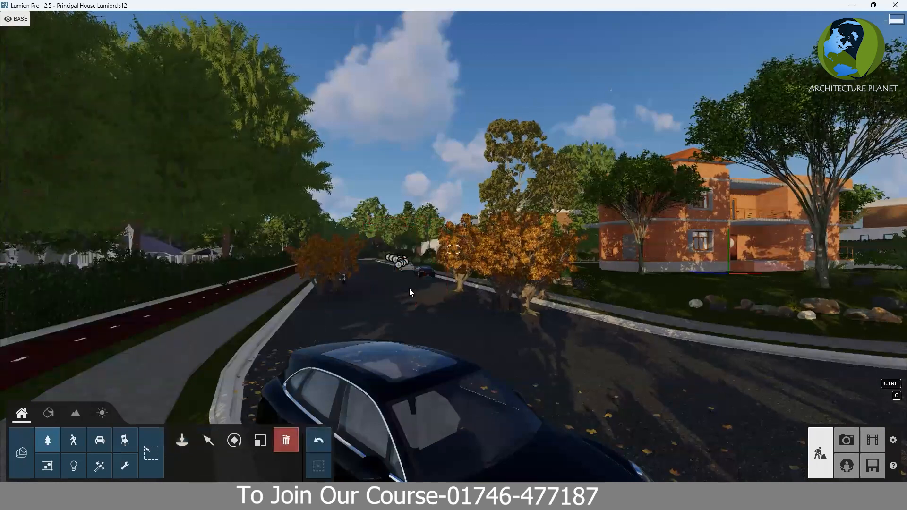
left_click(455, 289)
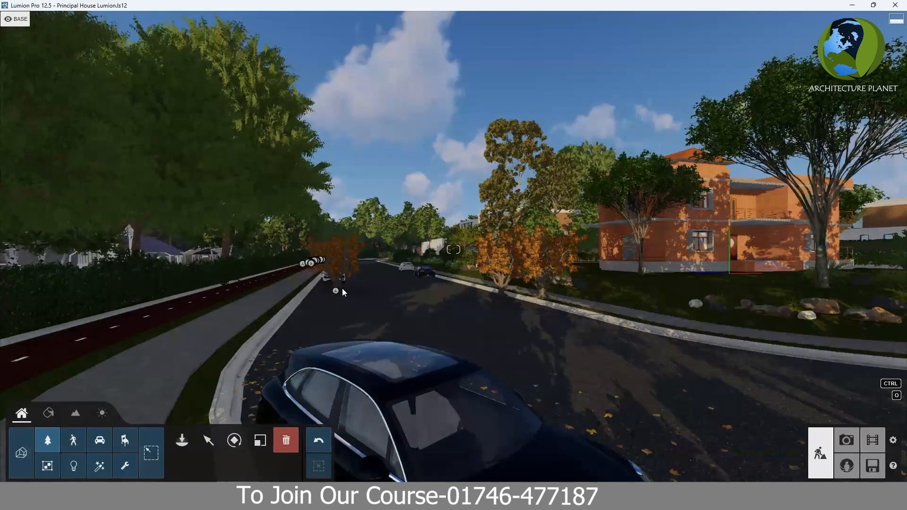
left_click(342, 288)
left_click(502, 287)
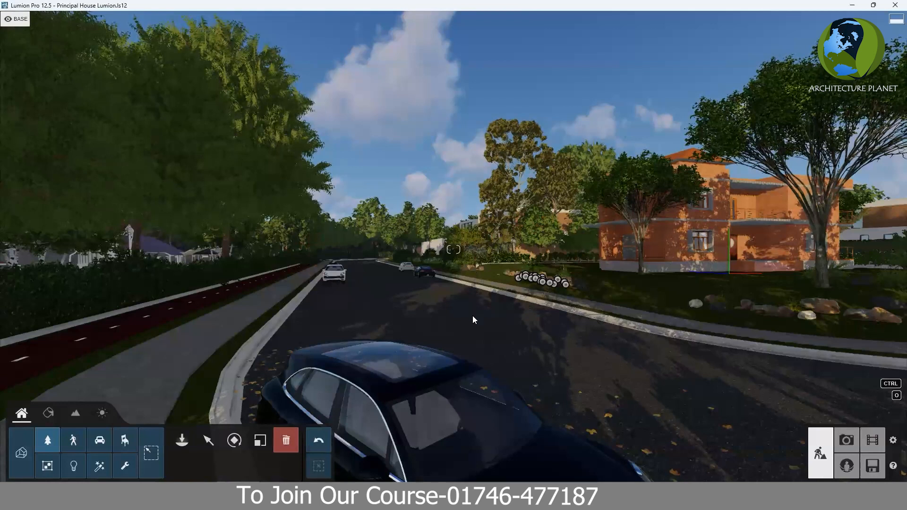
left_click(318, 441)
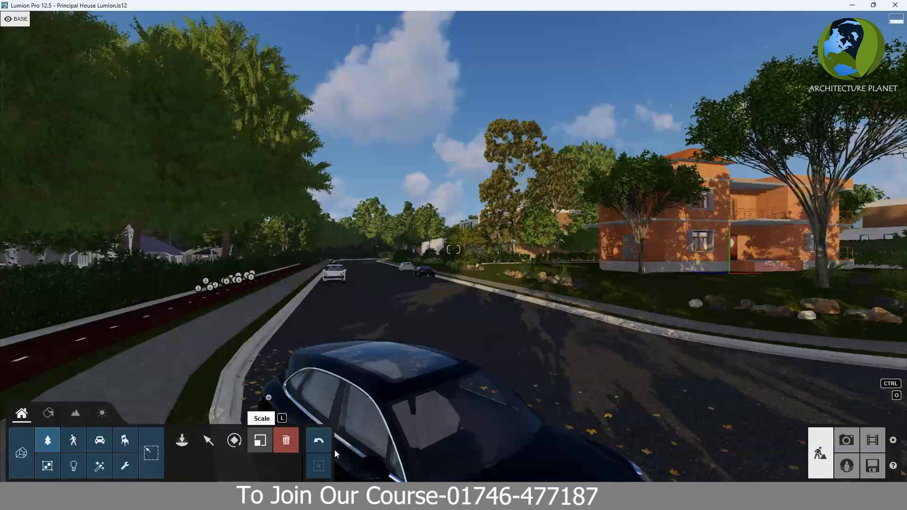
Paint Amur Cork Fall RT trees along both stretches of the road around the house with paint placement
left_click(189, 446)
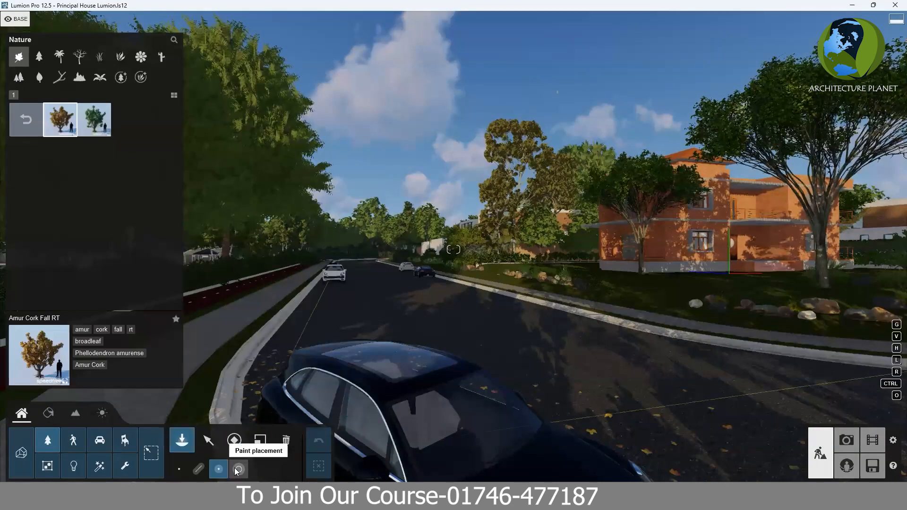
left_click(238, 469)
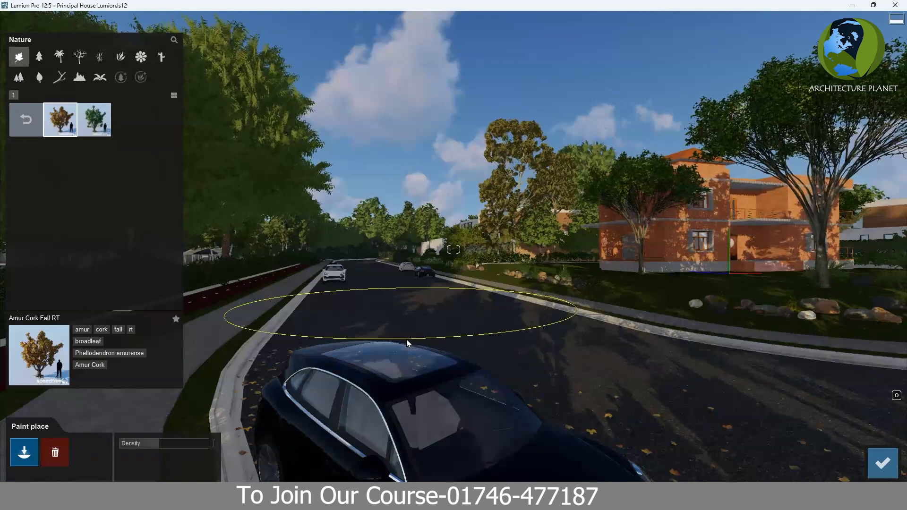
right_click_drag(406, 339, 416, 312)
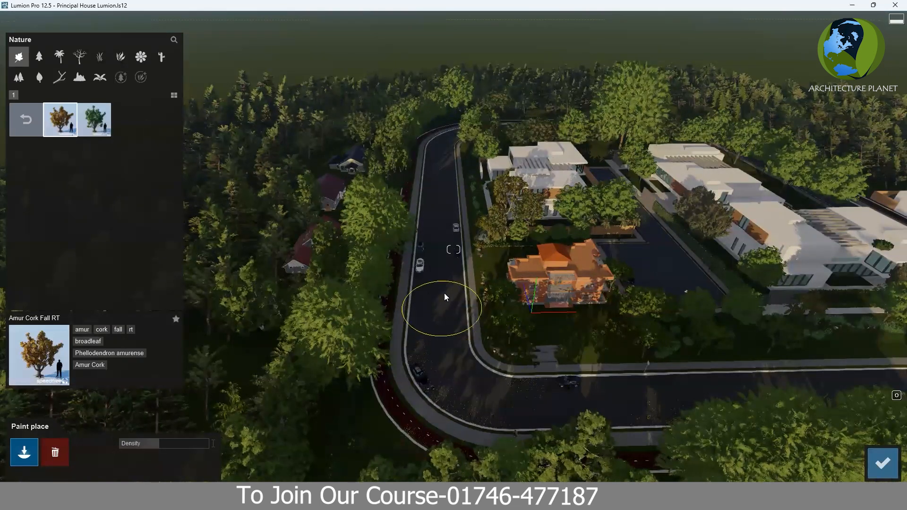
mouse_move(428, 339)
left_mouse_down()
mouse_move(507, 388)
mouse_move(888, 380)
left_mouse_up()
left_click_drag(413, 258, 439, 146)
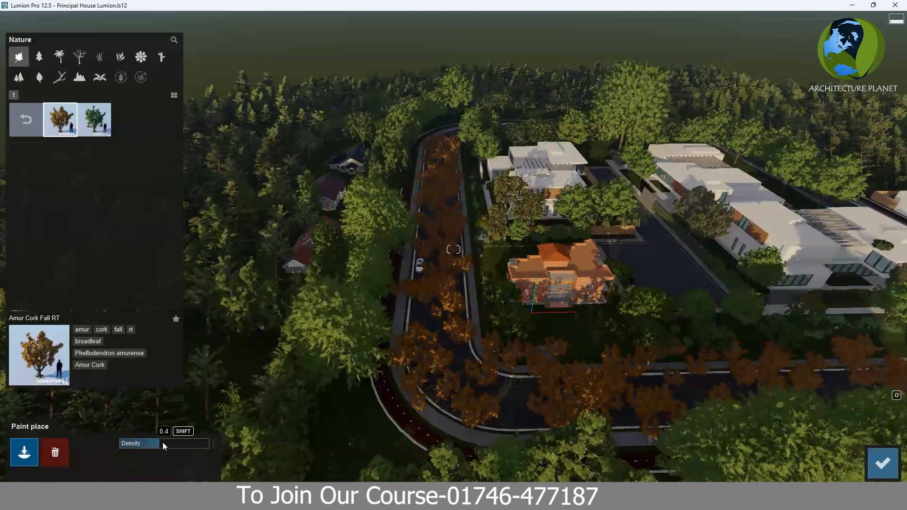
Paint more trees over the house and road bend at a higher density, and lower the density again
left_click(195, 442)
mouse_move(518, 304)
left_mouse_down()
mouse_move(476, 264)
mouse_move(406, 263)
mouse_move(349, 370)
mouse_move(347, 399)
mouse_move(409, 423)
mouse_move(497, 433)
mouse_move(475, 437)
left_mouse_up()
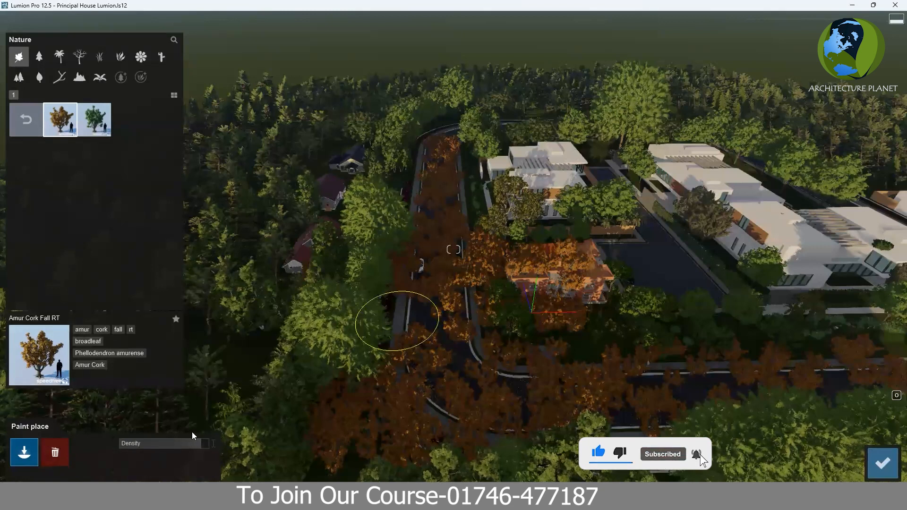
left_click_drag(168, 443, 166, 445)
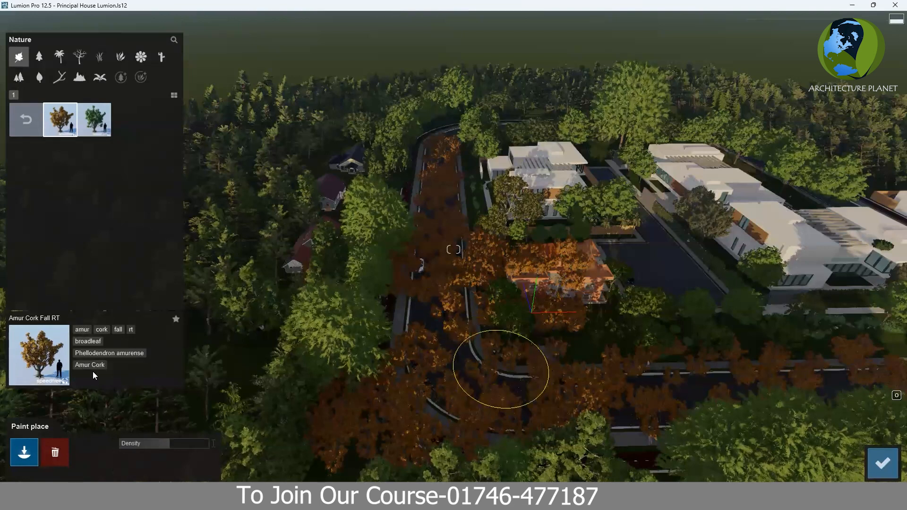
Erase the painted trees from the road bend and the road stretch in front of the house with the paint eraser
left_click(56, 453)
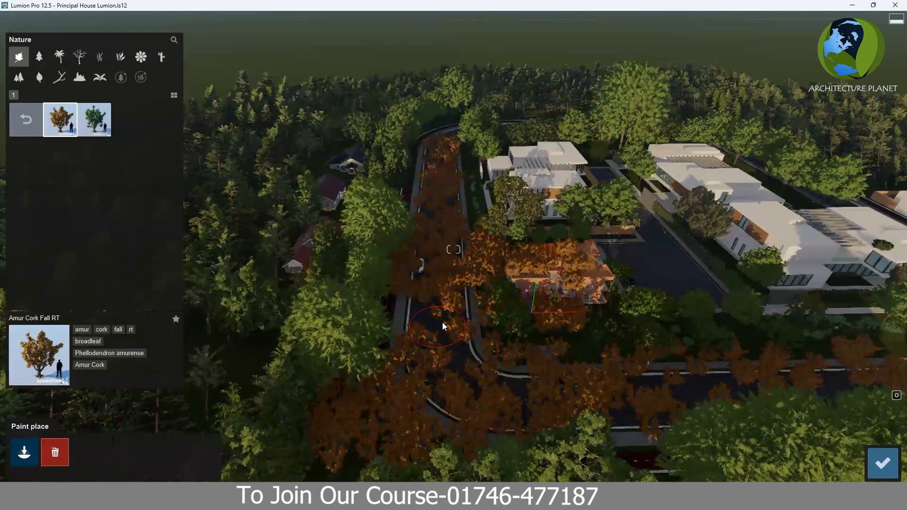
left_click(439, 348)
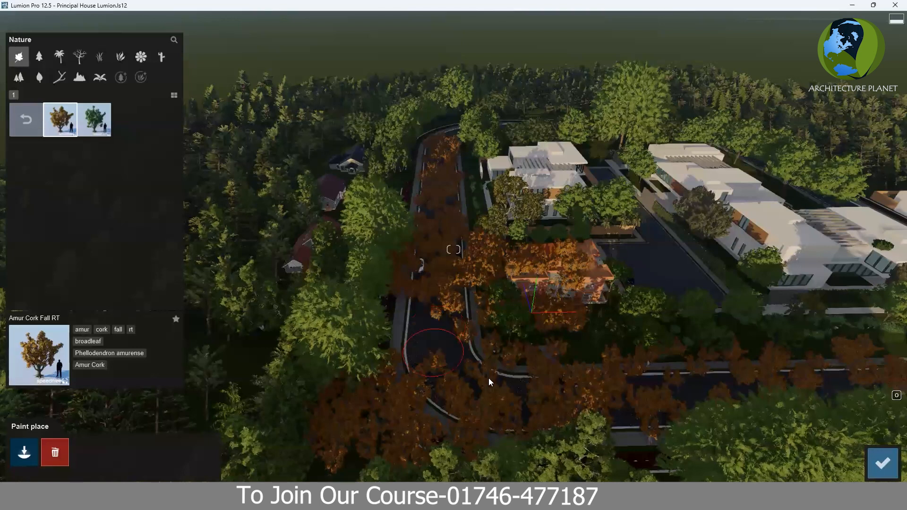
mouse_move(488, 378)
left_mouse_down()
mouse_move(536, 389)
mouse_move(652, 388)
mouse_move(661, 354)
mouse_move(727, 341)
mouse_move(721, 384)
mouse_move(882, 357)
left_mouse_up()
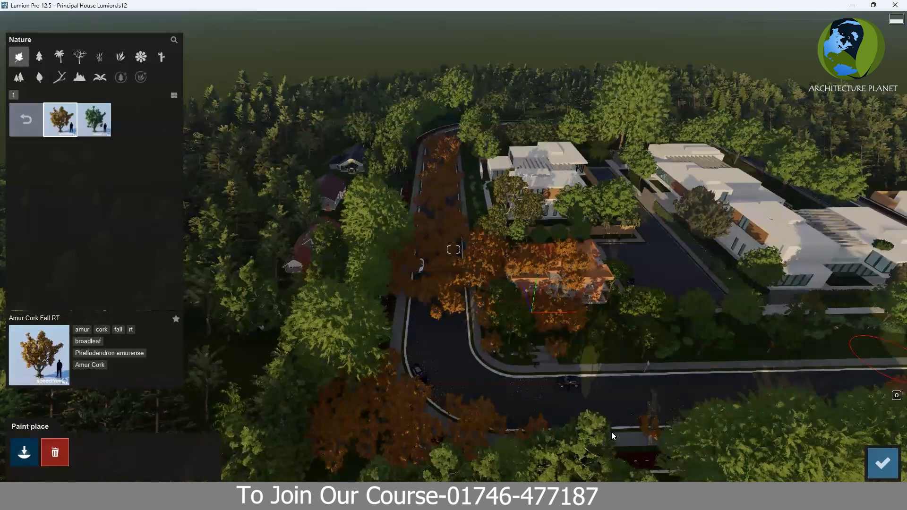